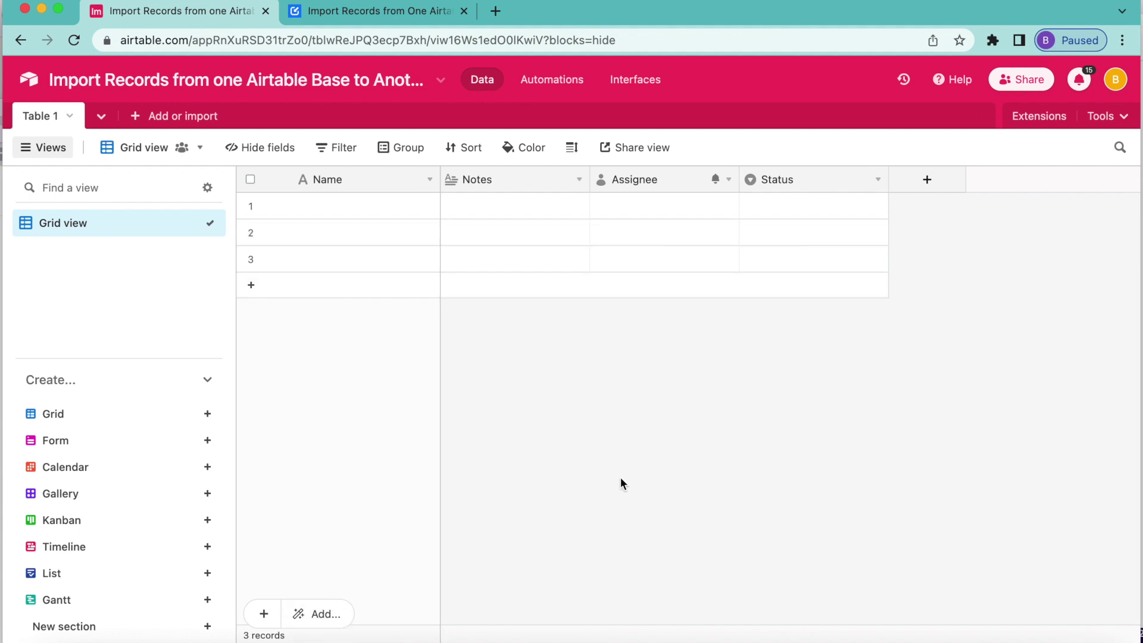
- Find Data Fetcher by searching 'data fe' in the Marketplace and install it in the base
click(390, 12)
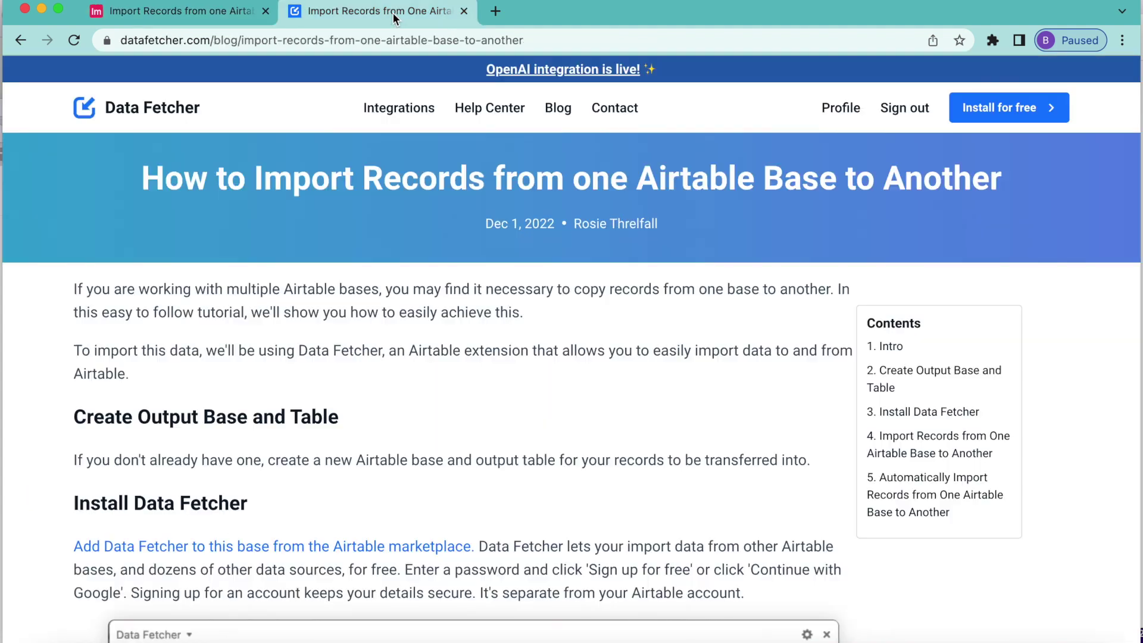
click(179, 11)
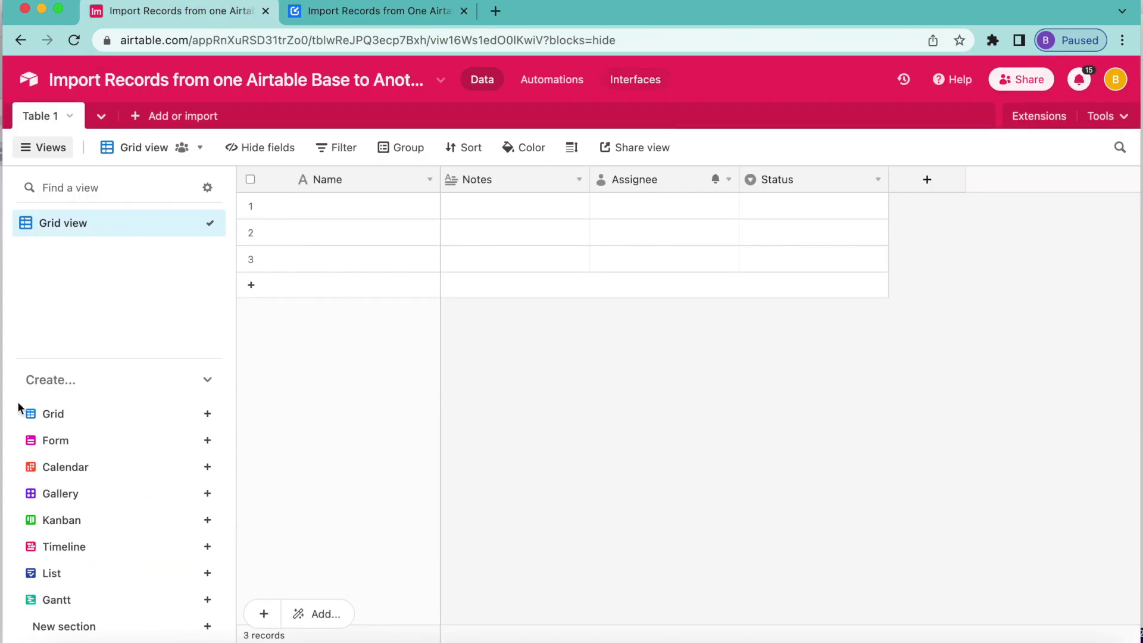
click(1026, 119)
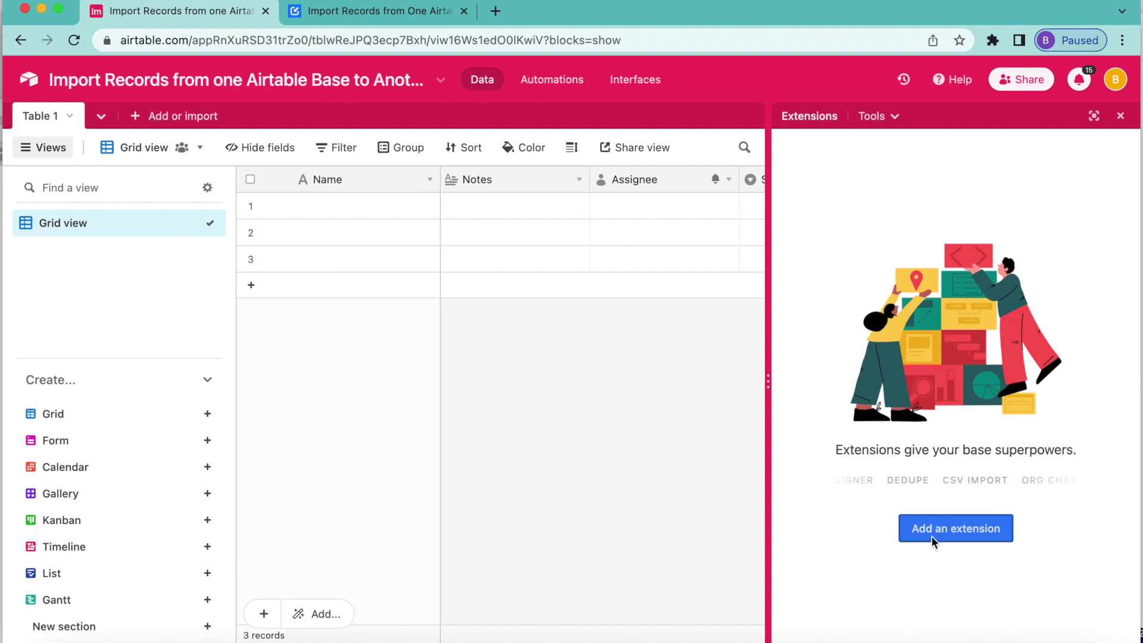
click(933, 542)
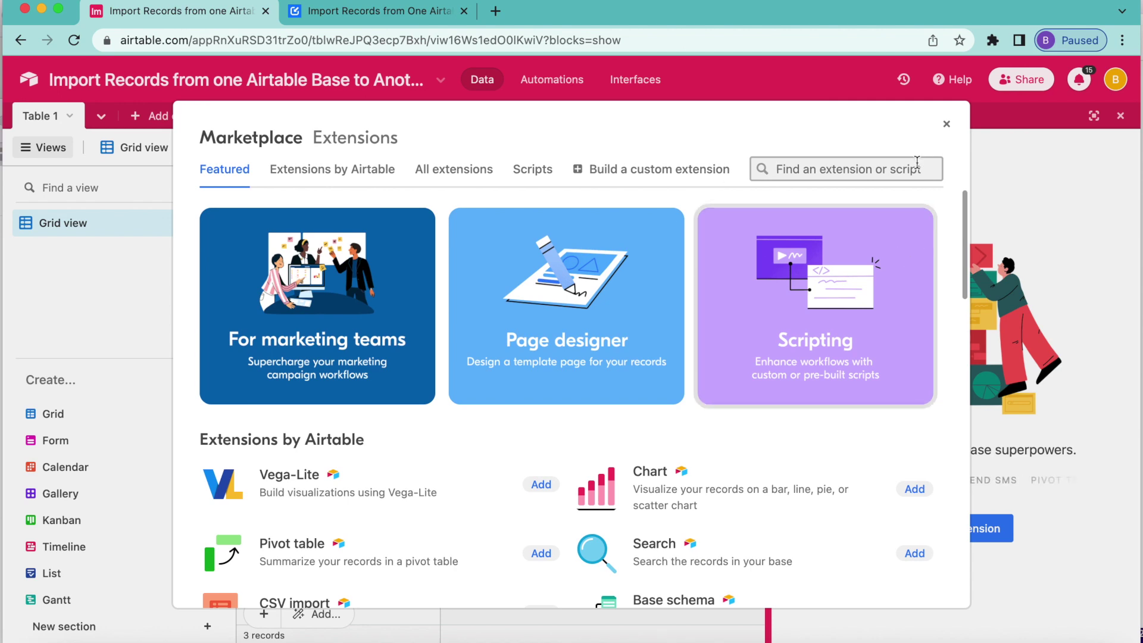
click(790, 171)
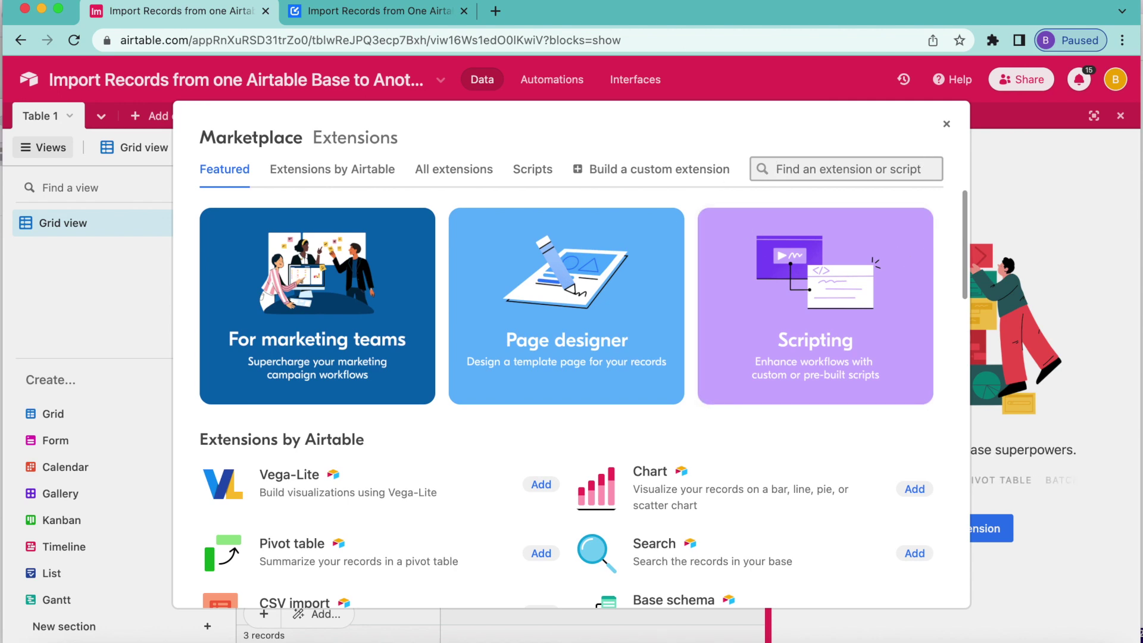
text(data)
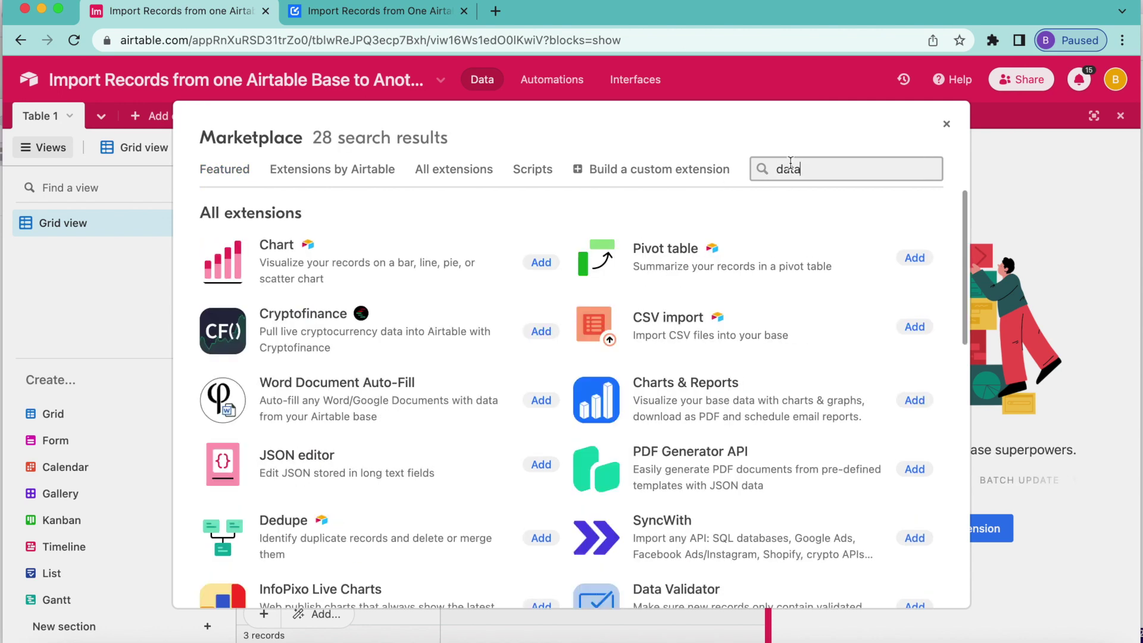
text( fe)
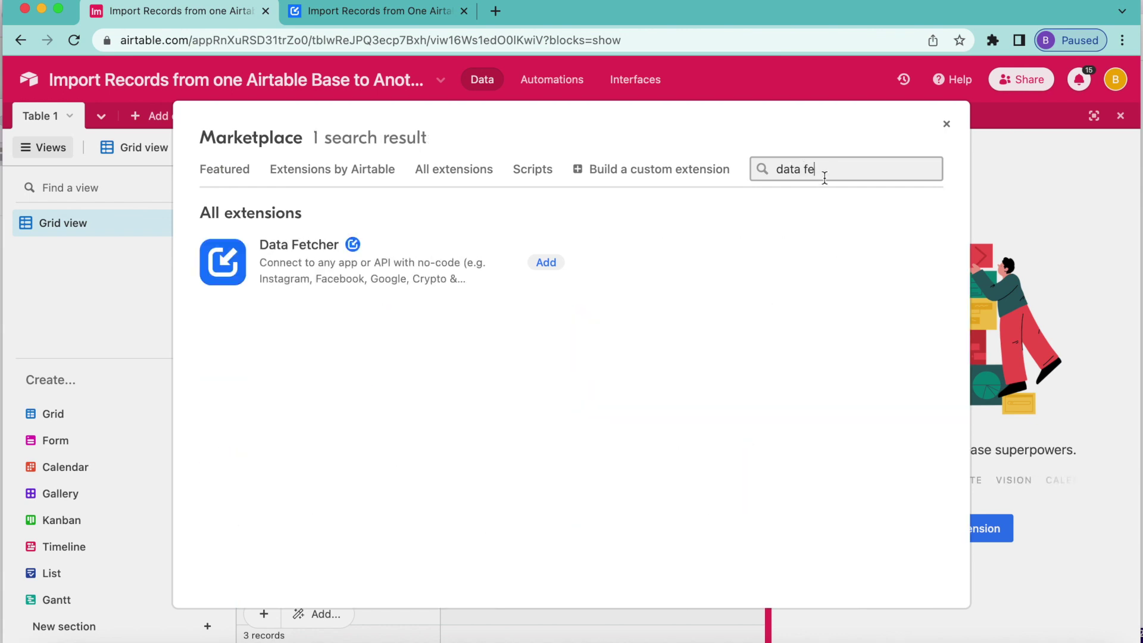
click(546, 263)
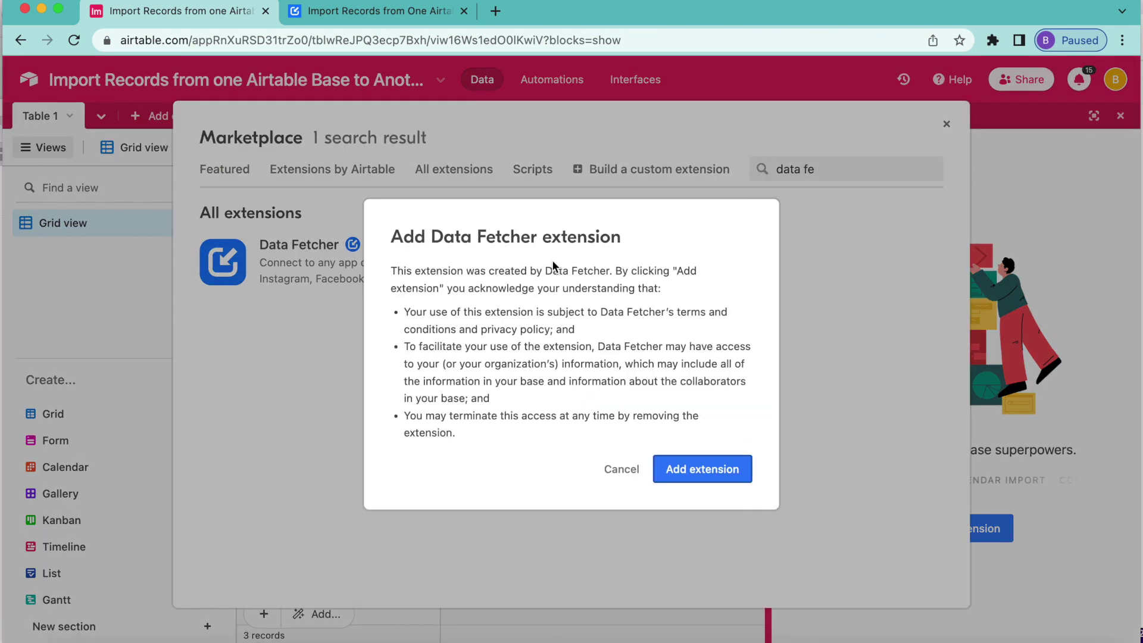
click(708, 476)
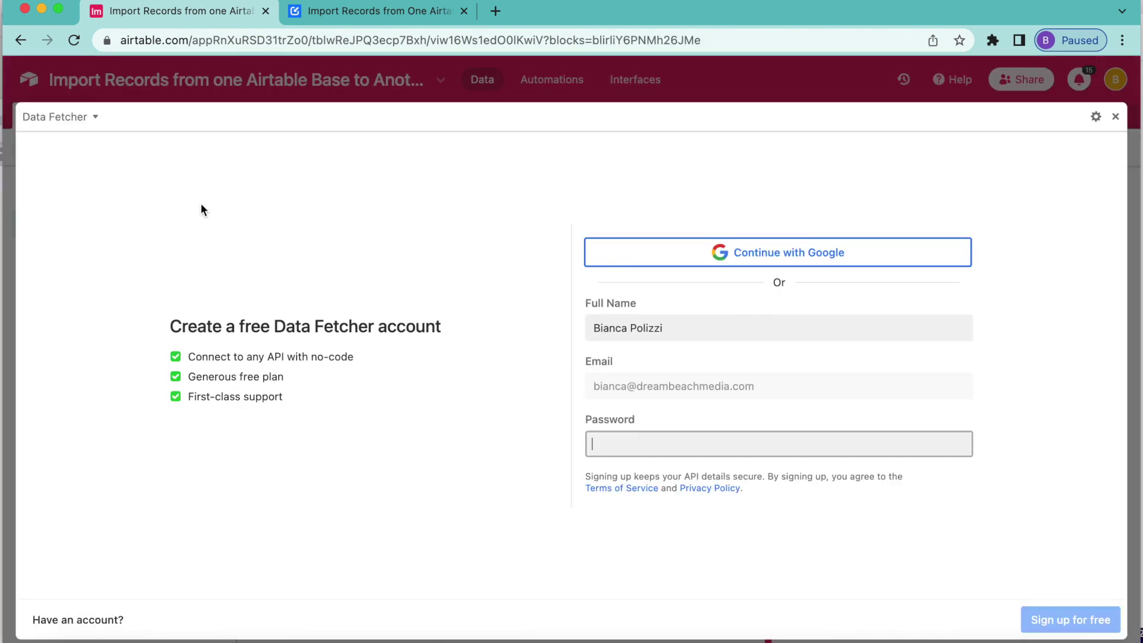
- Sign up with Google, create the first request, and name it 'Fetch Social Records'
click(836, 254)
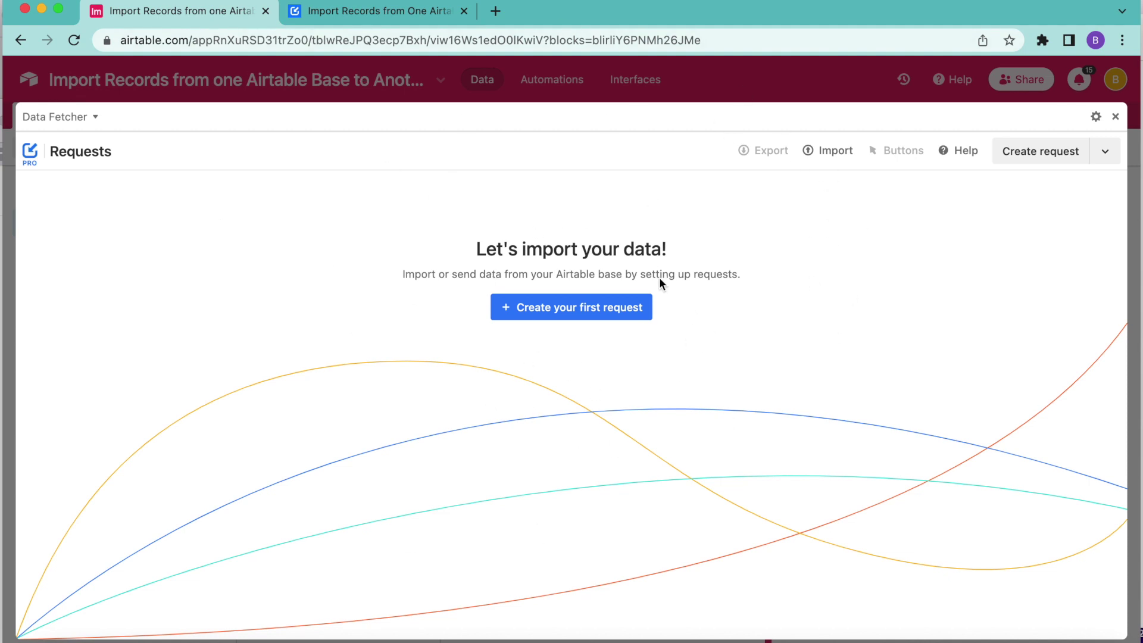
click(558, 309)
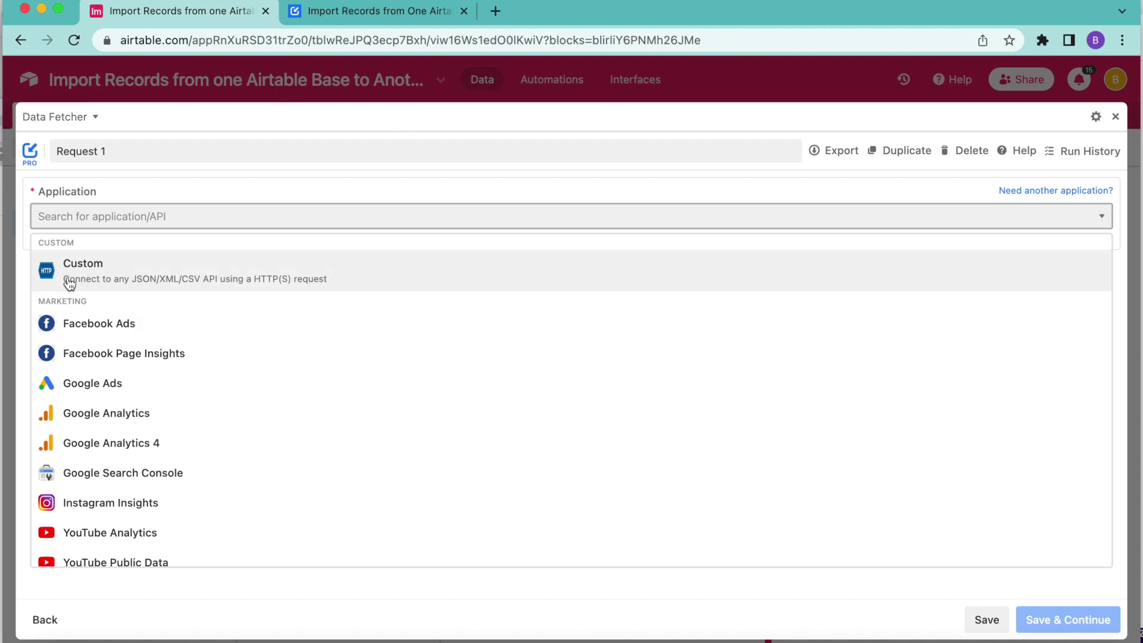
triple_click(132, 151)
text(Fetch Social Records)
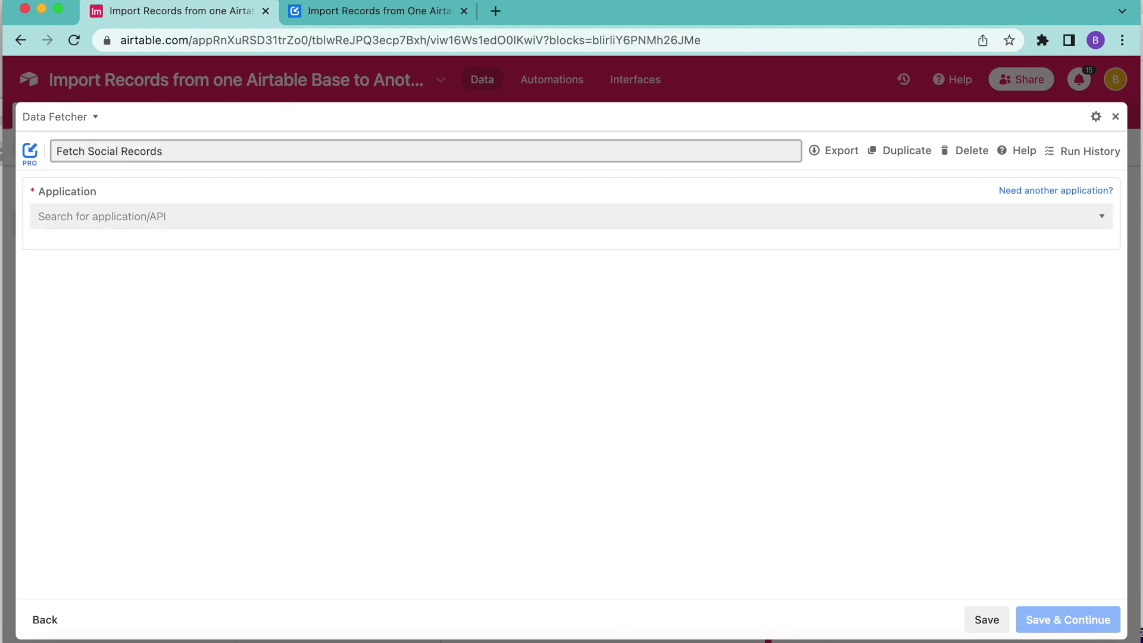
- Set the application to Airtable and keep Airtable OAuth Connection as the authorization type
click(212, 214)
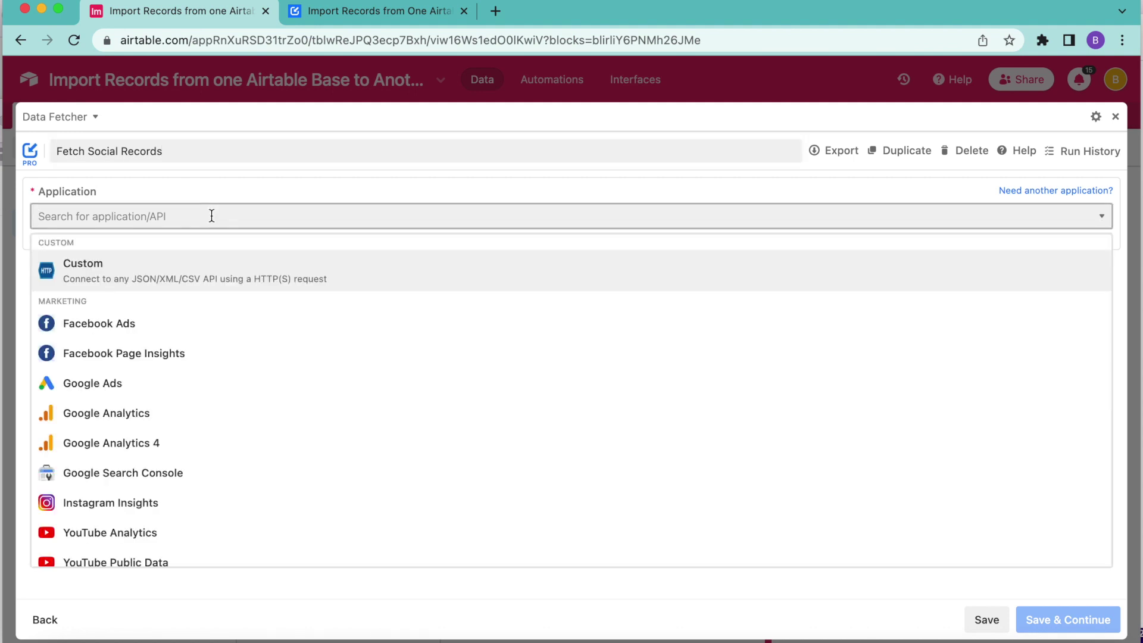
text(ai)
key(Down)
key(Return)
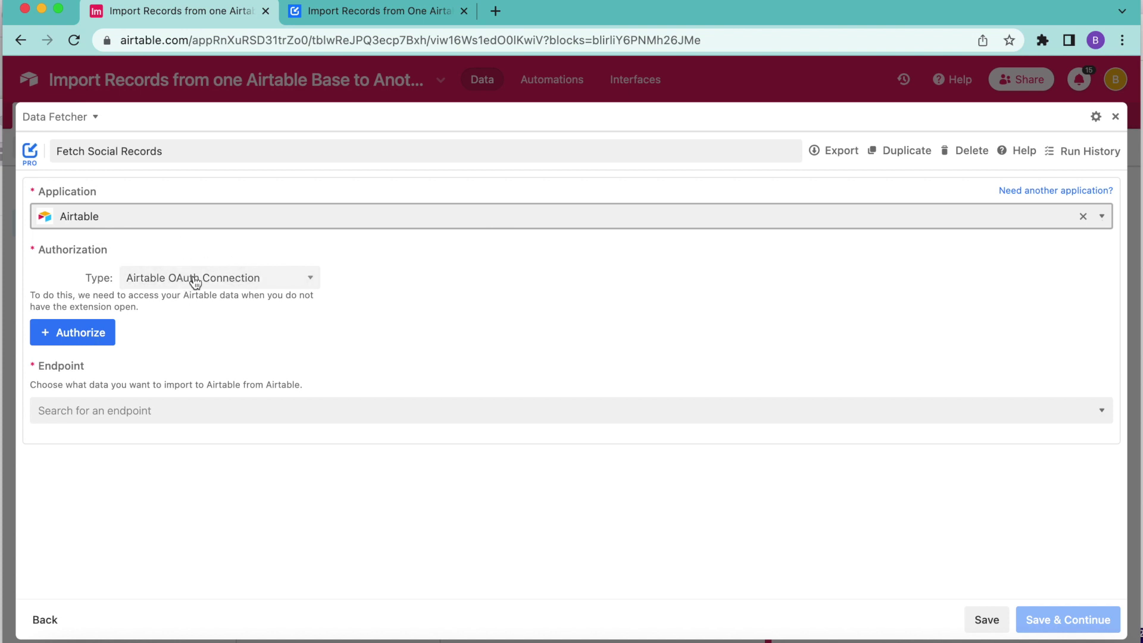
click(264, 279)
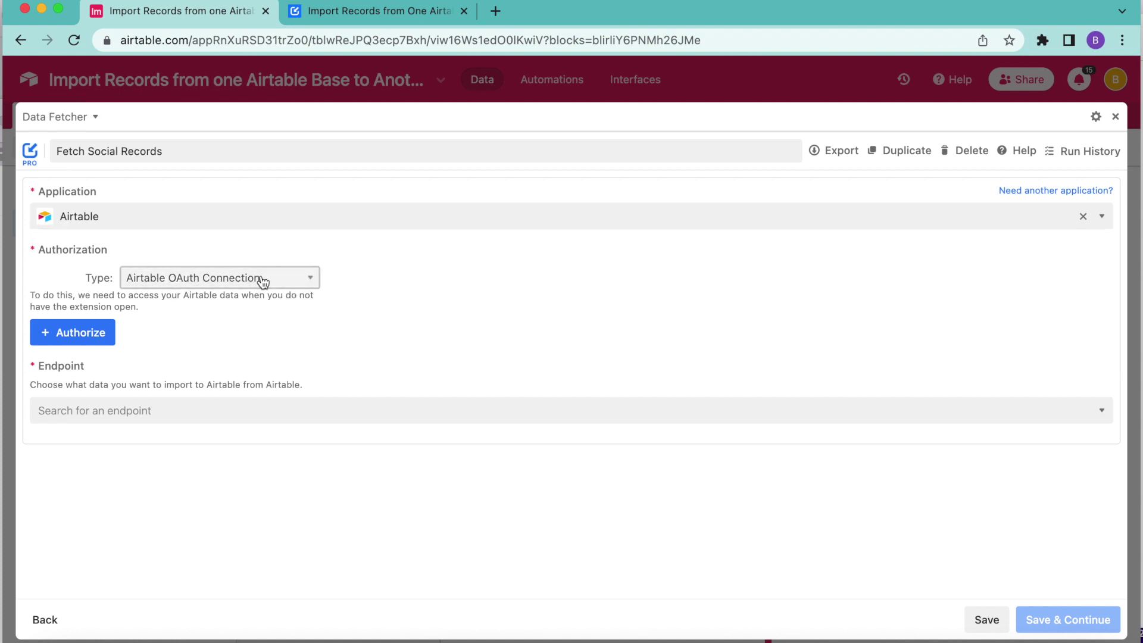
click(255, 277)
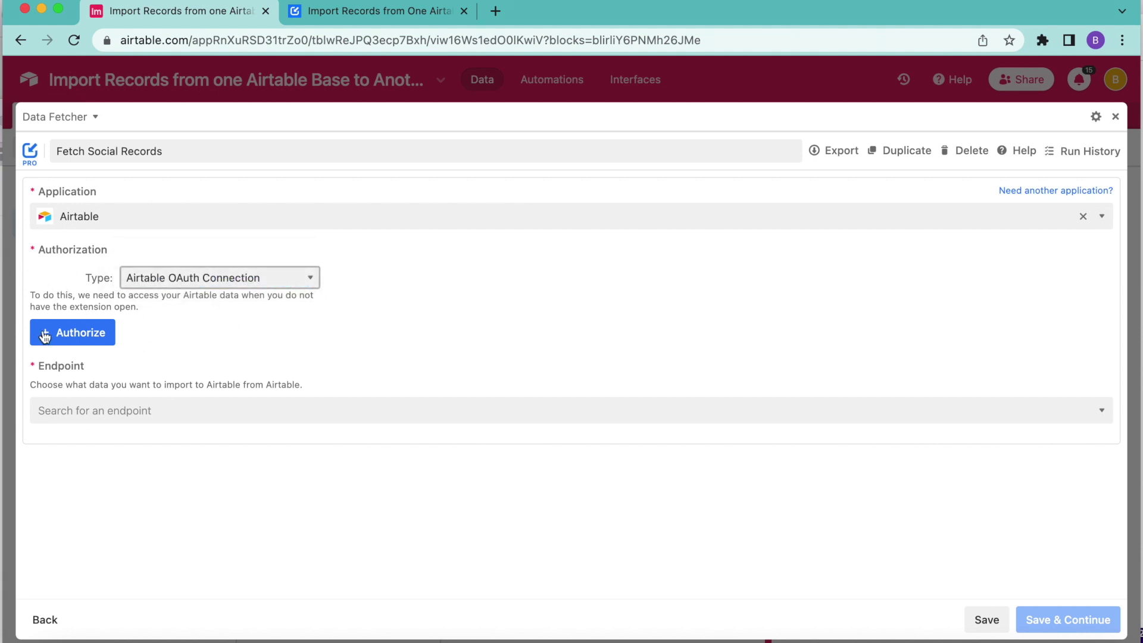
- Authorize the Airtable connection with access to all current and future bases in all workspaces
click(75, 334)
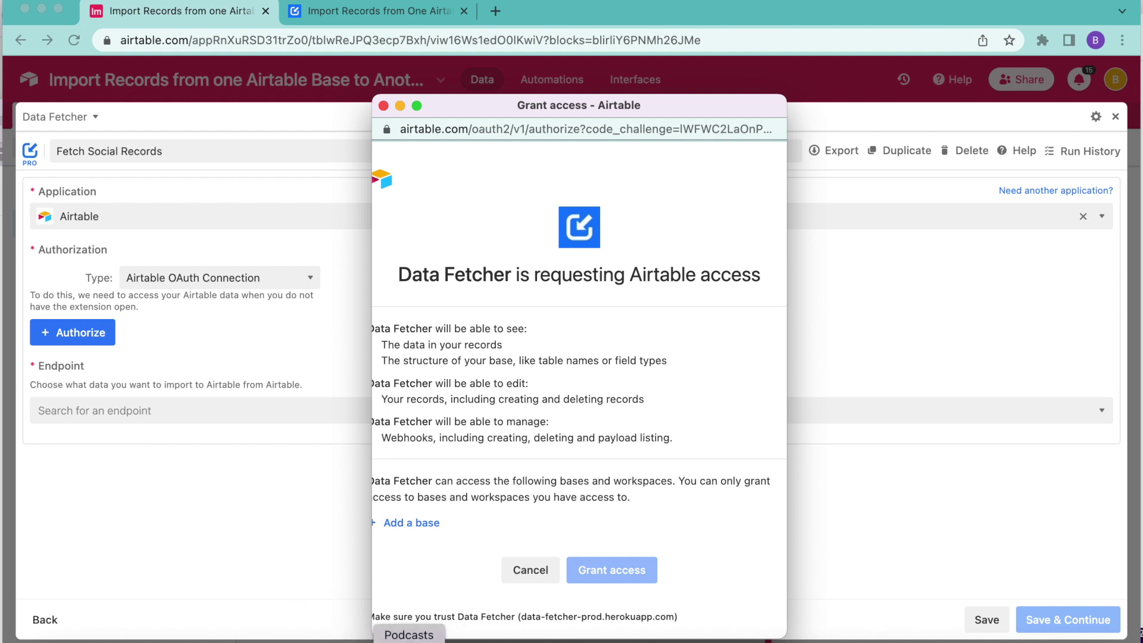
click(432, 522)
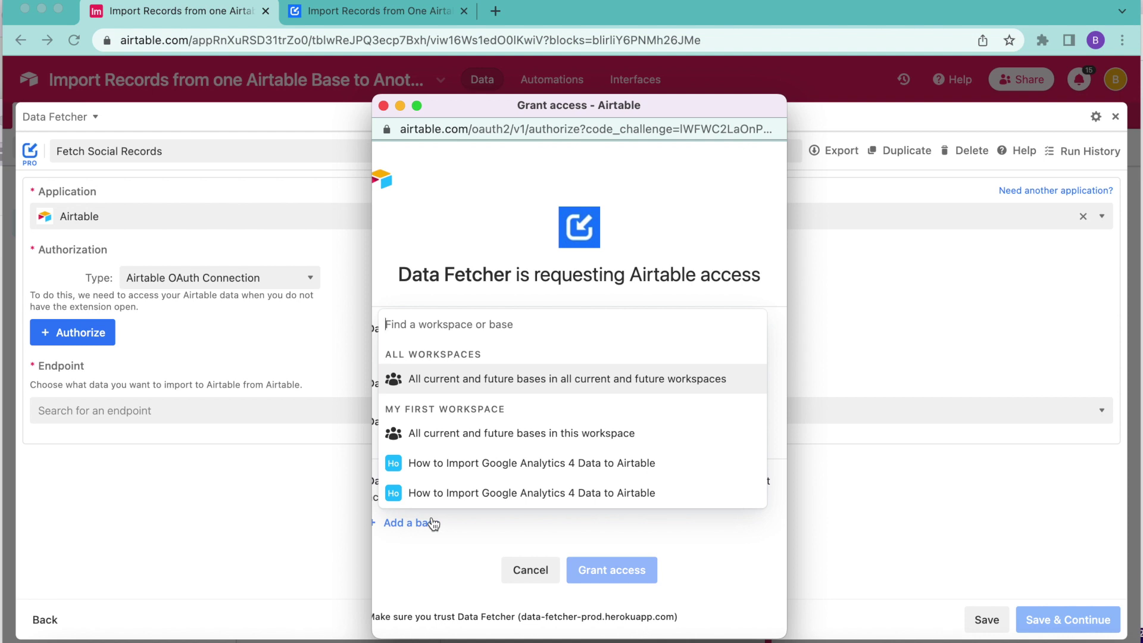
click(440, 390)
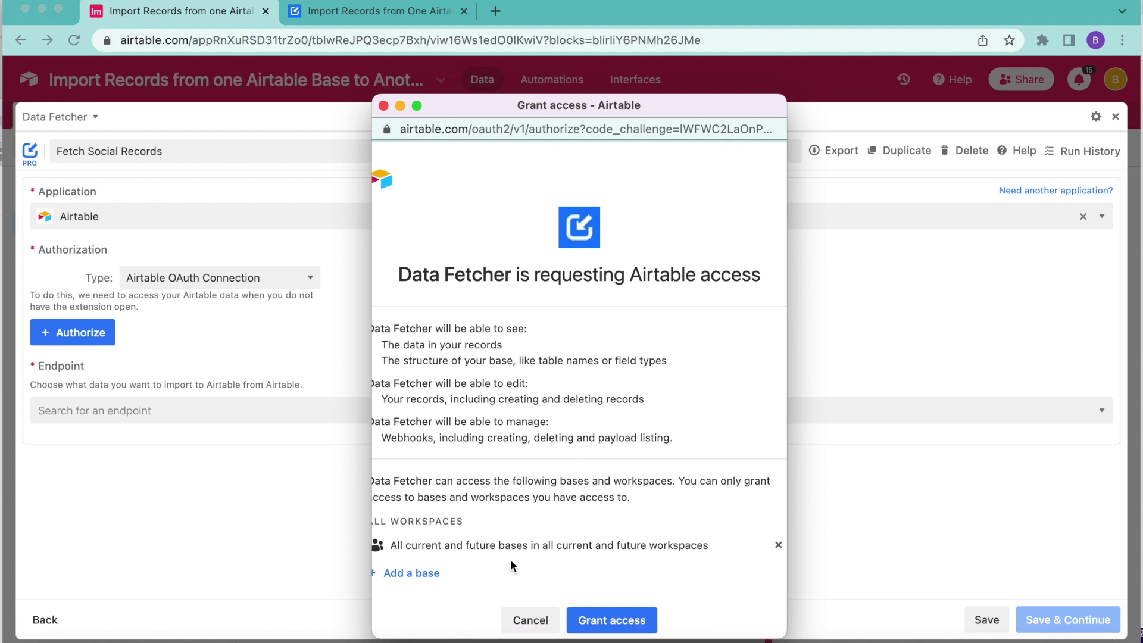
click(611, 619)
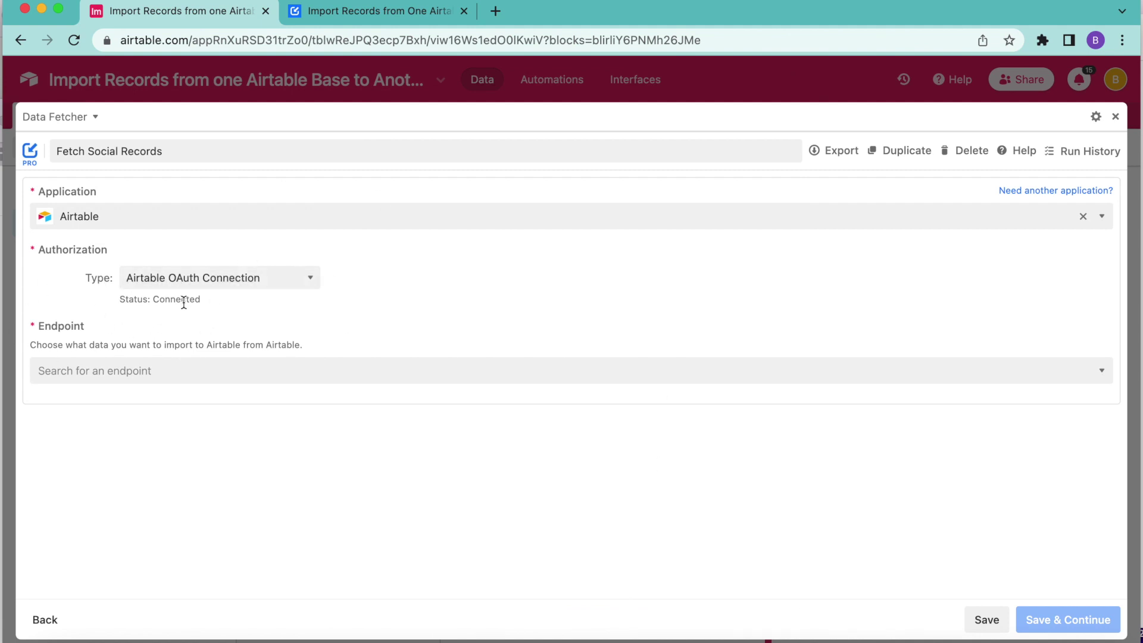
- Choose the 'Import all records from a table' endpoint and save the connection to continue
click(202, 380)
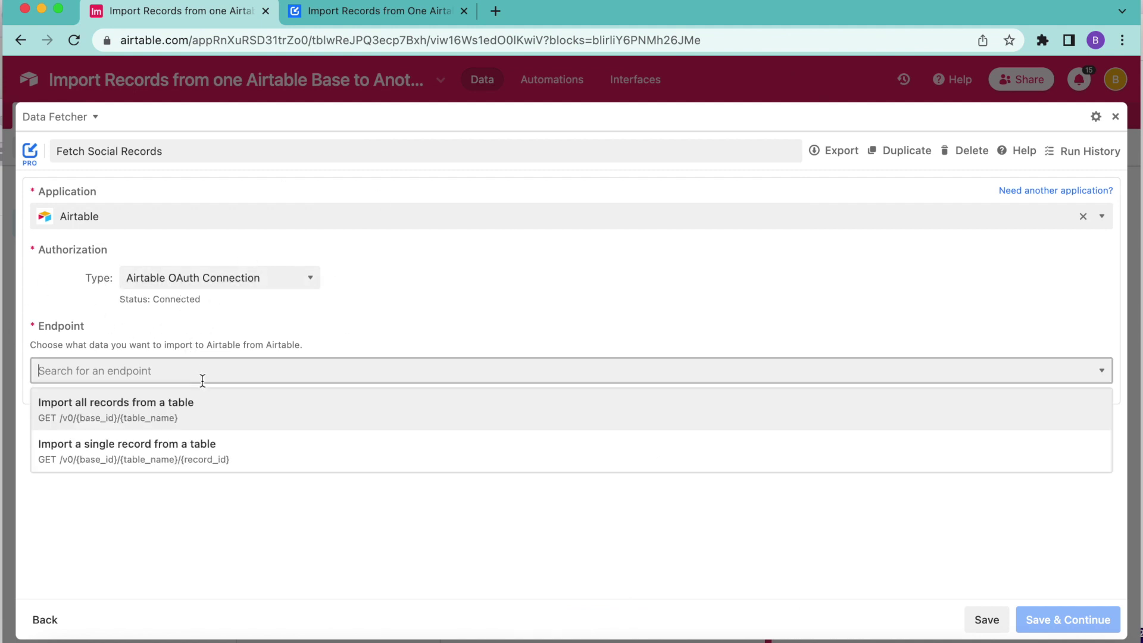
click(171, 411)
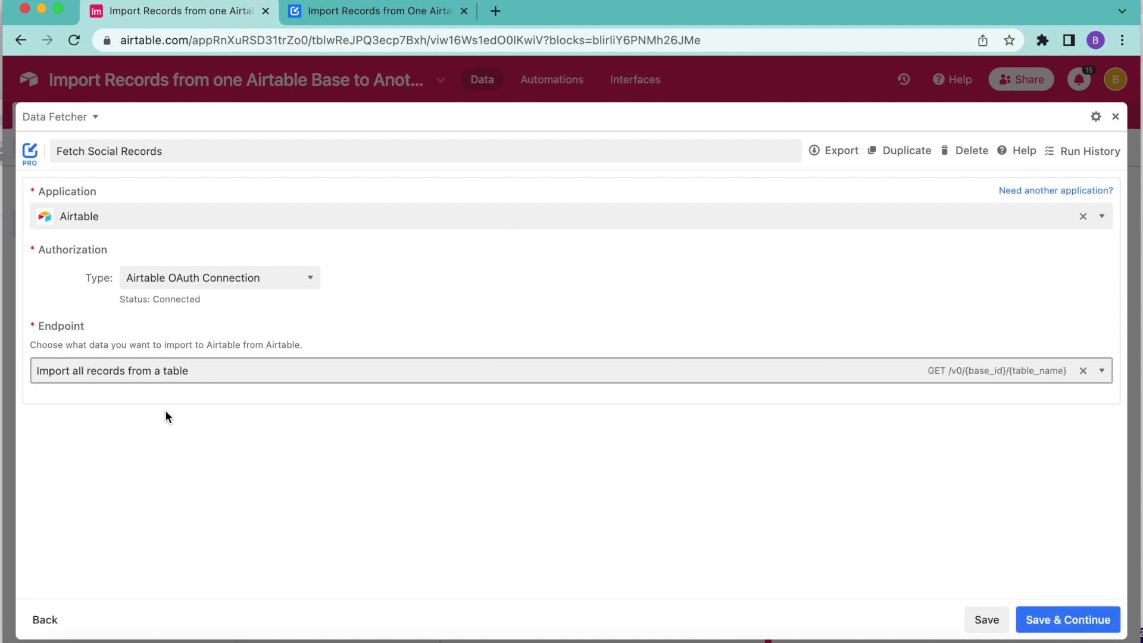
click(1098, 621)
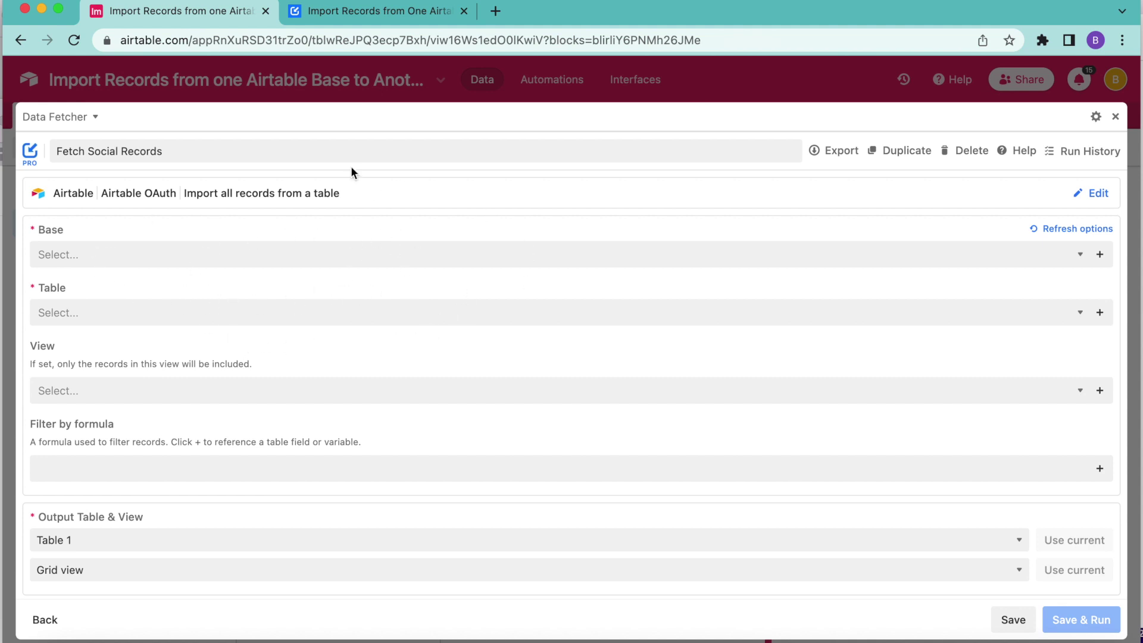
- Set the source to base Social Media Calendar, table Calendar, view Social media calendar
click(250, 254)
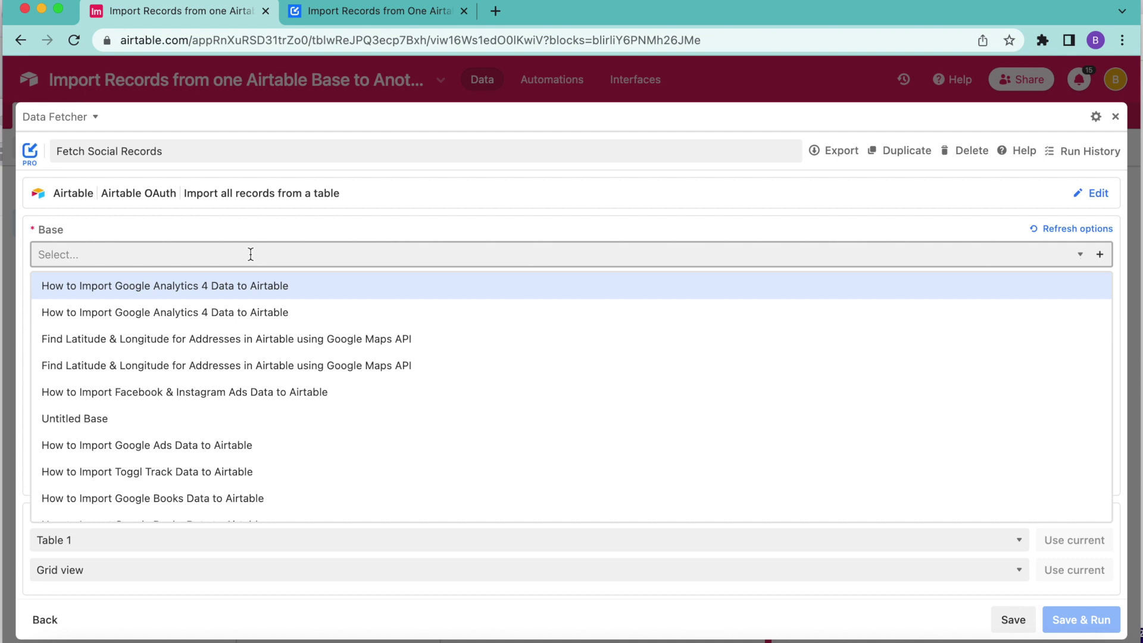
text(soci)
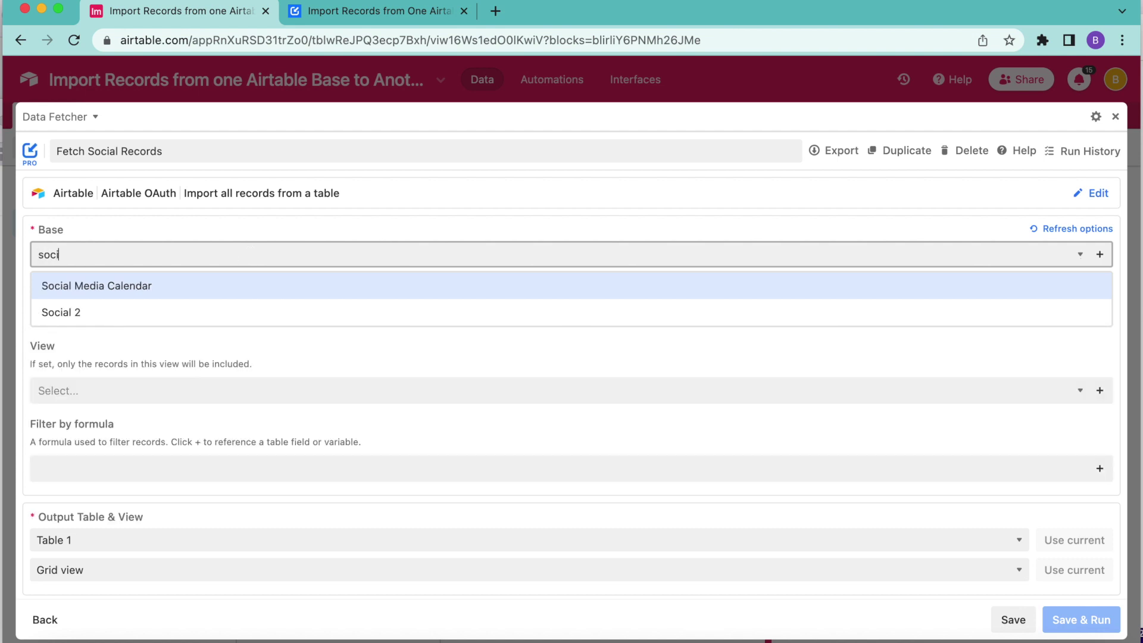
click(108, 288)
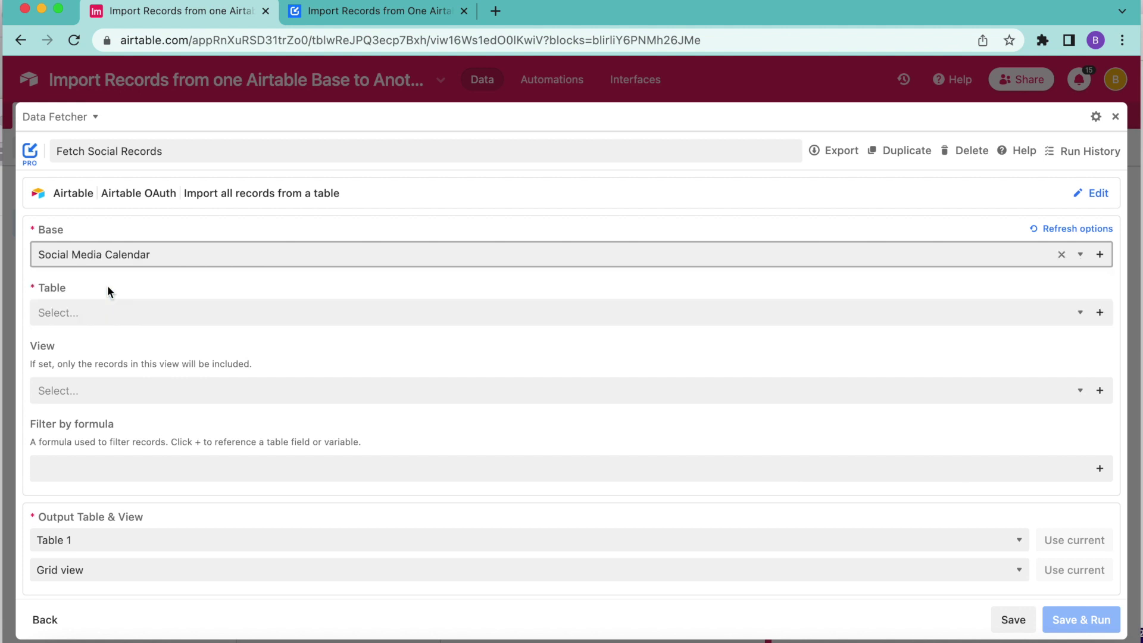
click(109, 318)
click(109, 348)
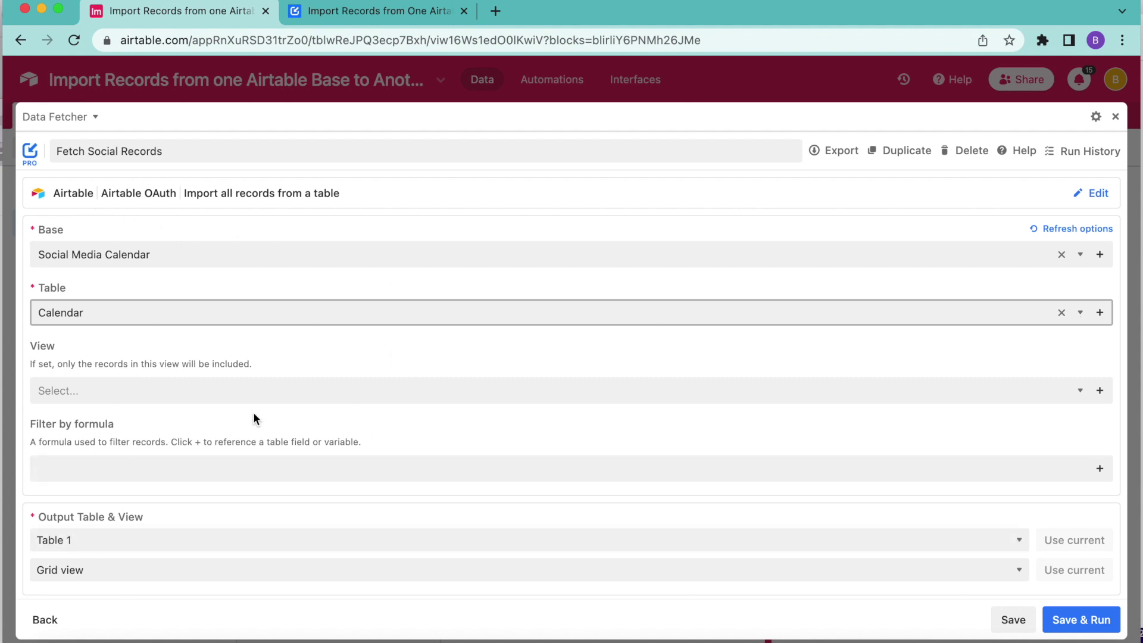
click(251, 390)
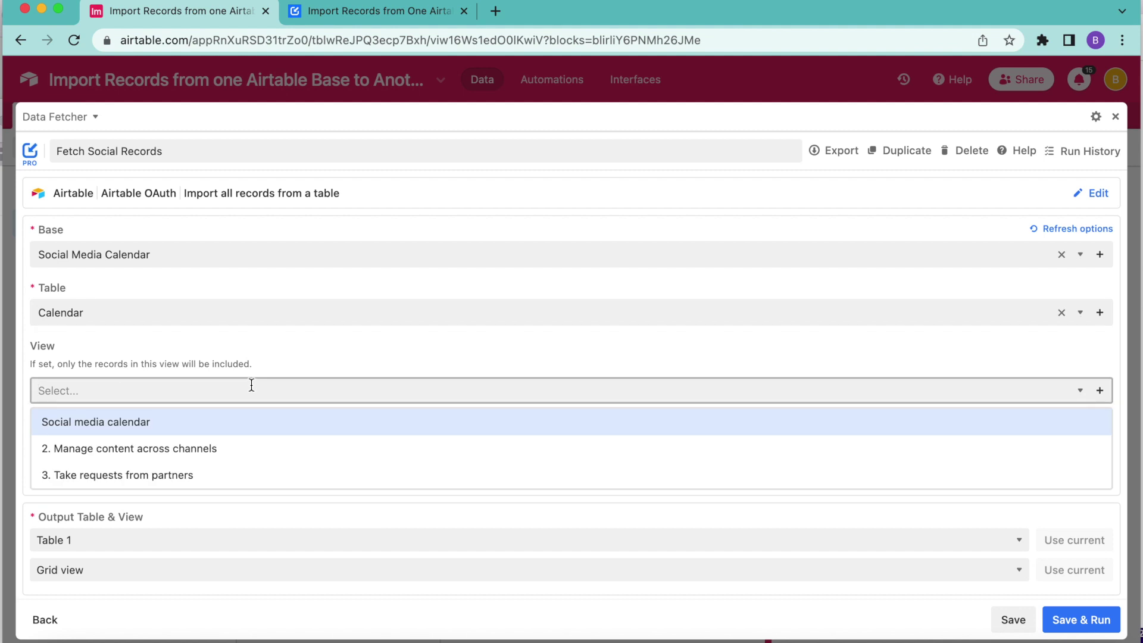
click(76, 426)
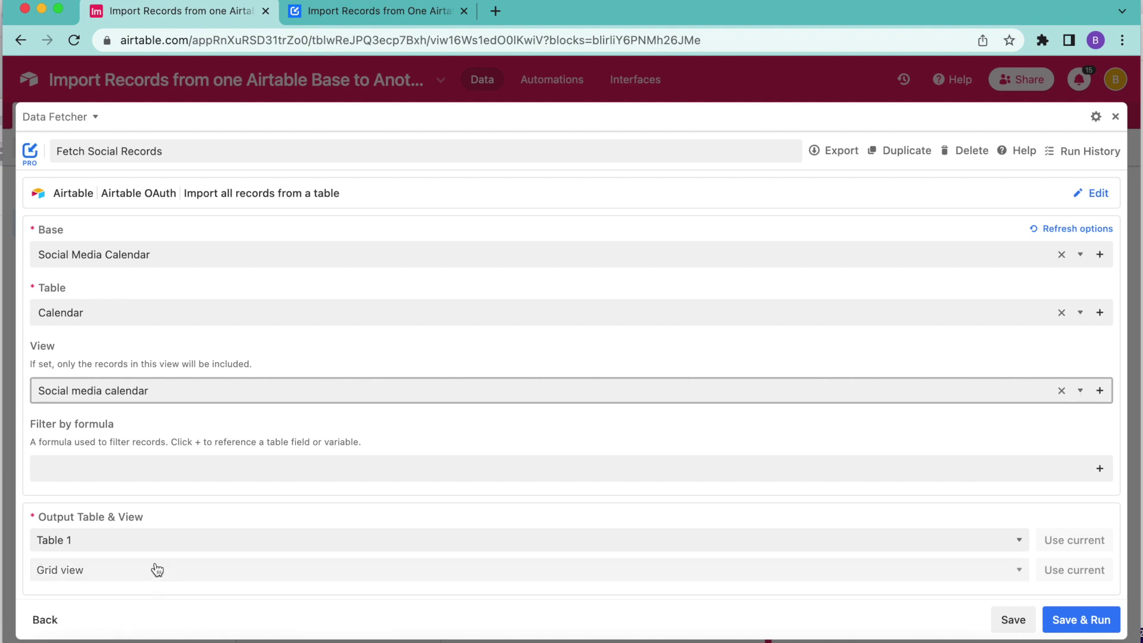
- Output to Table 1's Grid view, then save and run the request
click(146, 541)
click(146, 542)
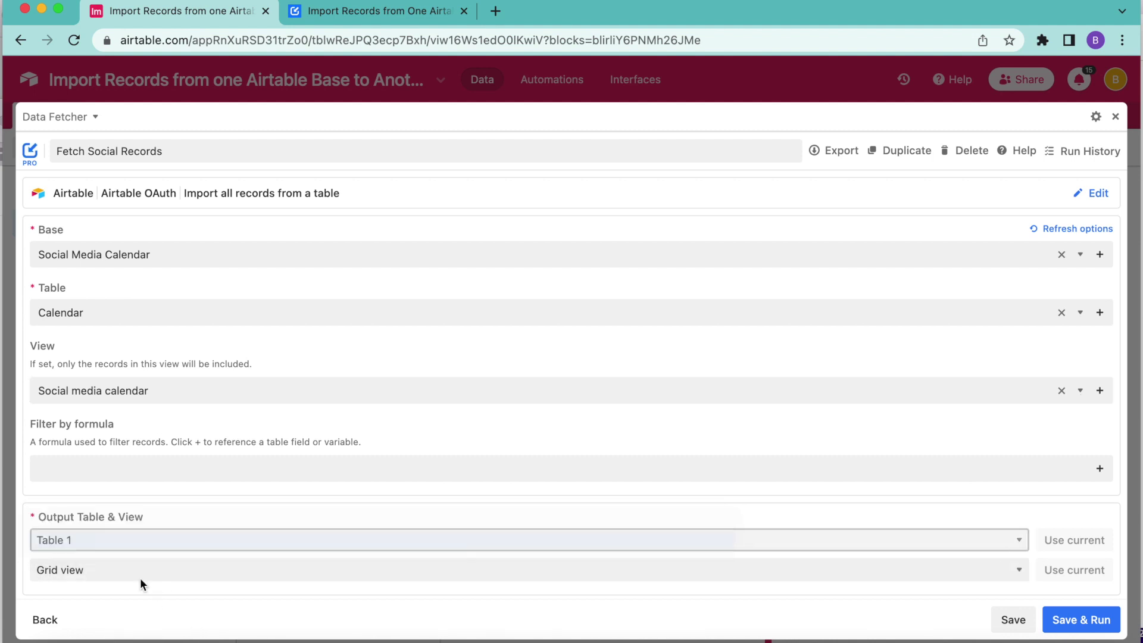
click(139, 572)
click(139, 570)
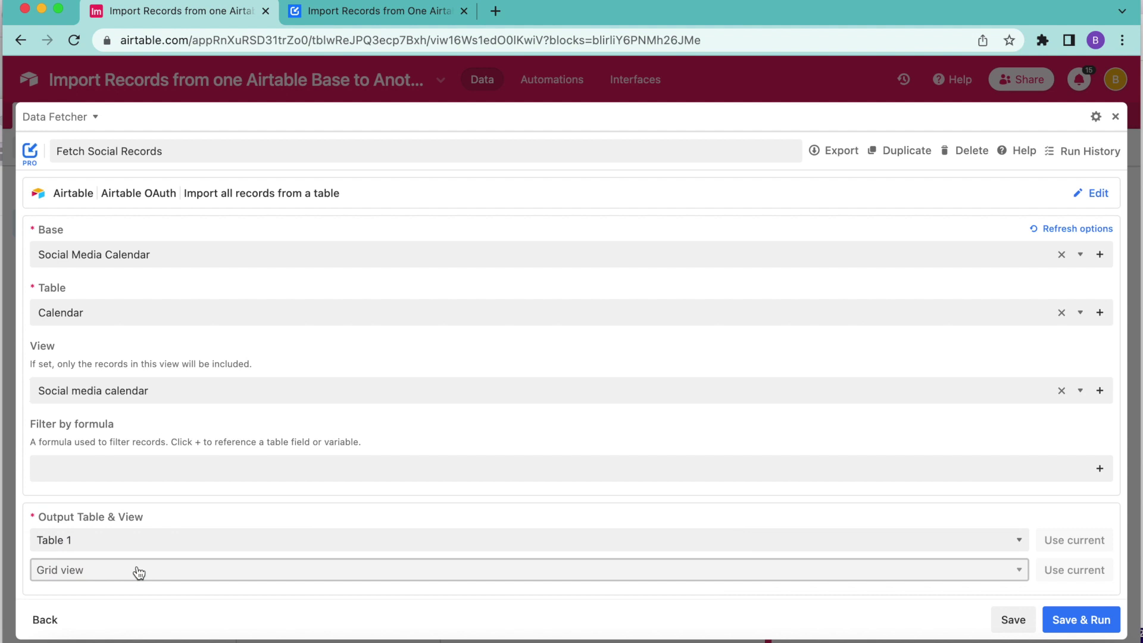
click(1097, 620)
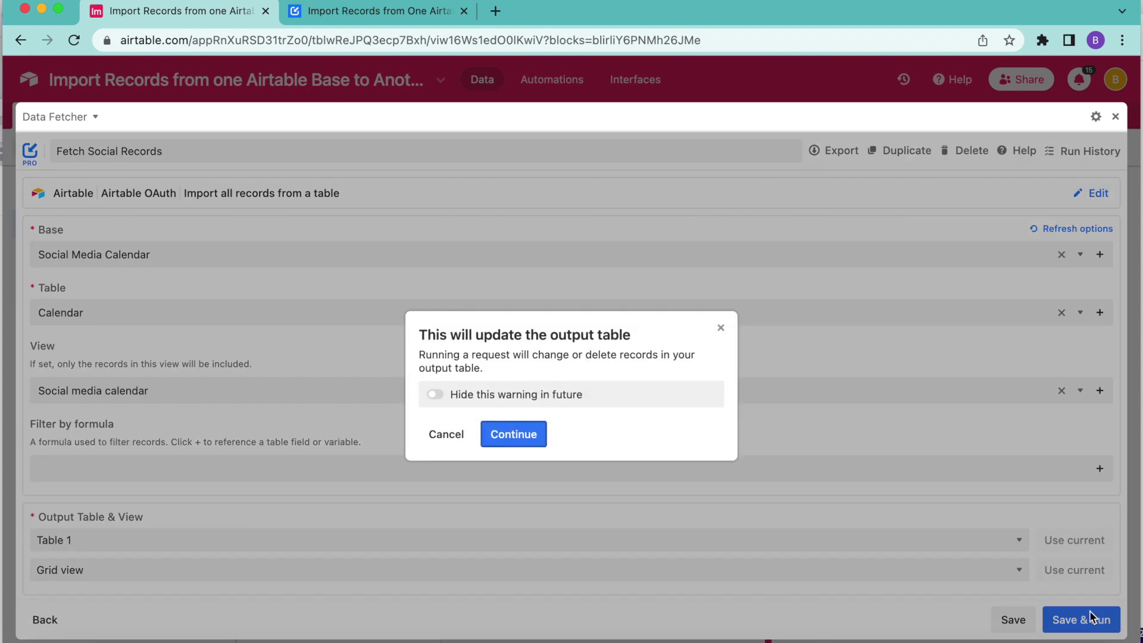
- Accept the 'This will update the output table' warning to reach Response field mapping
click(511, 434)
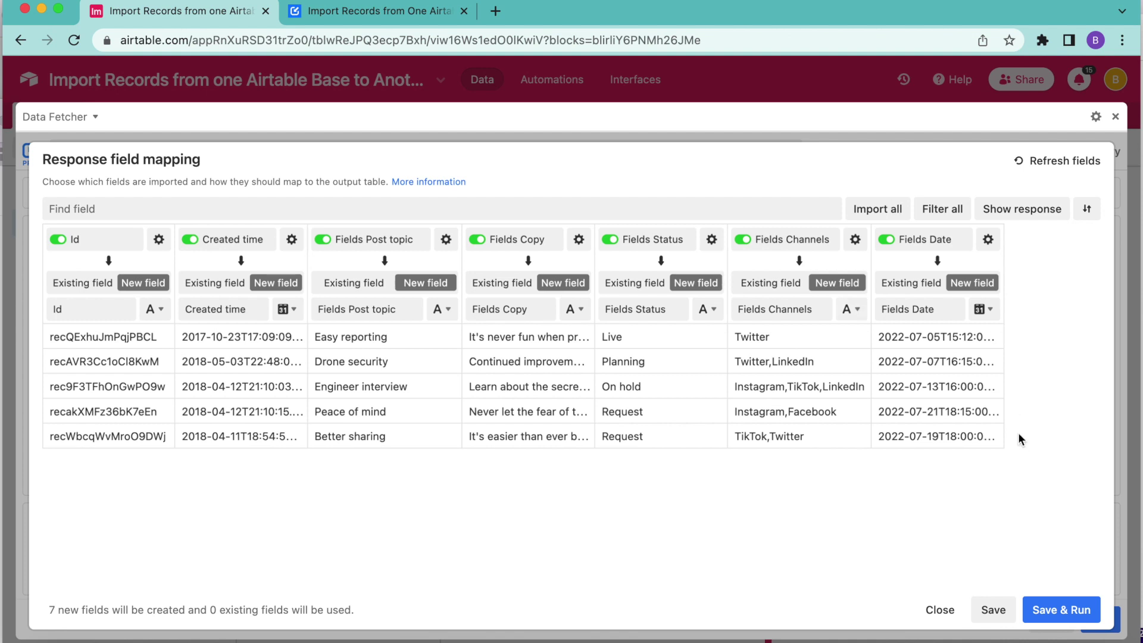
- Toggle Fields Date off and on, then exclude all response fields with Filter all
click(886, 240)
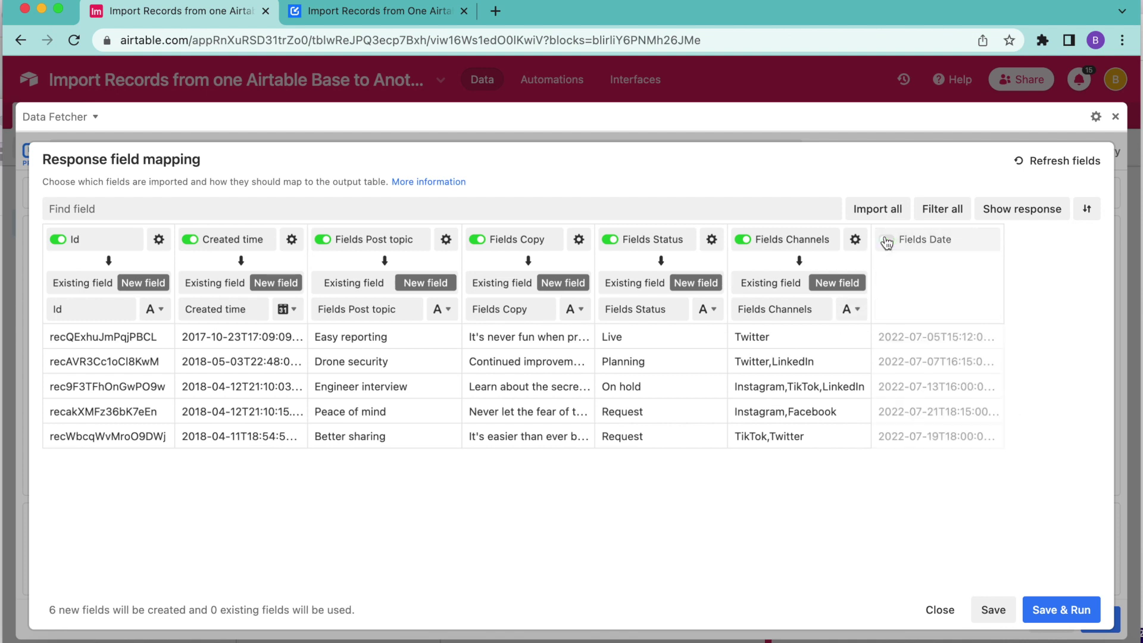
click(886, 239)
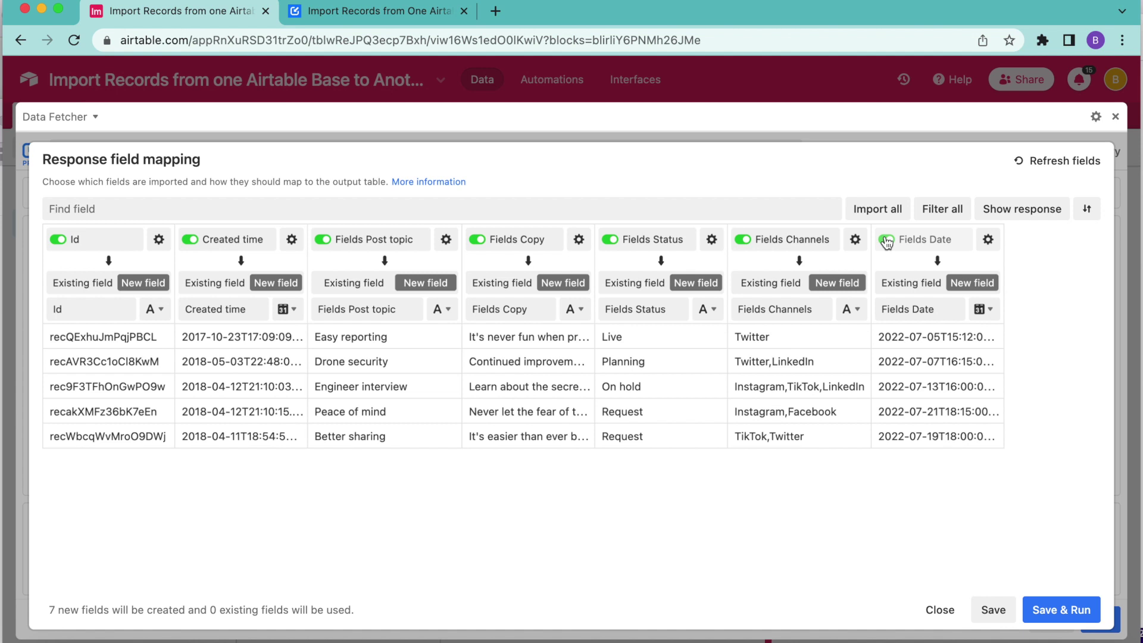
click(886, 239)
click(886, 239)
click(886, 244)
click(888, 243)
click(937, 217)
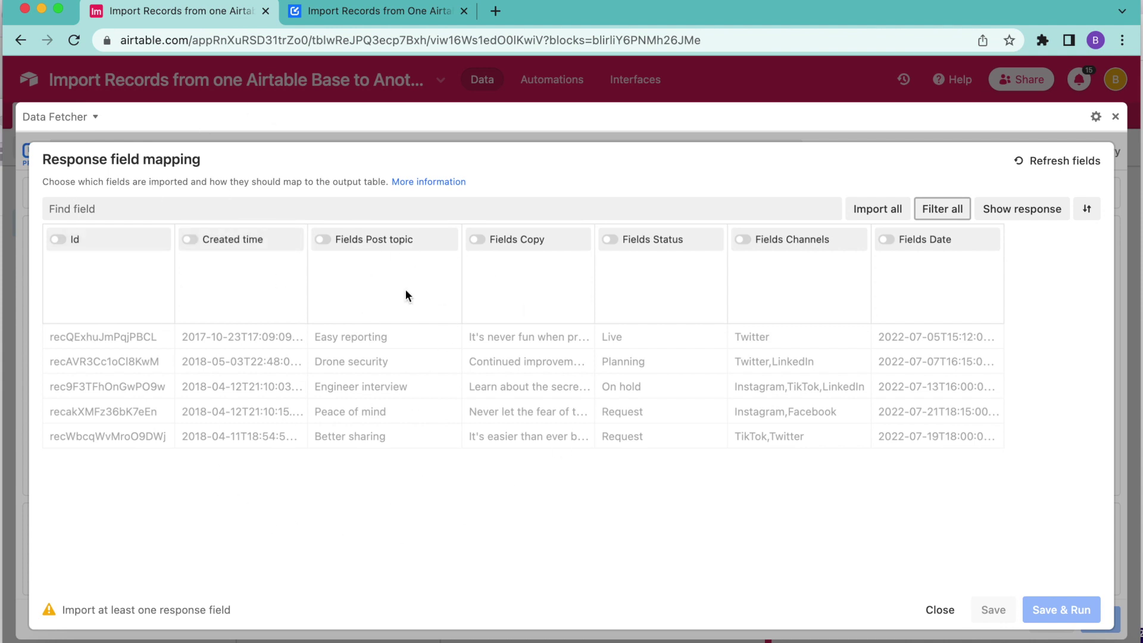
- Include Id, Fields Post topic, Fields Copy and Fields Status in the import
click(152, 210)
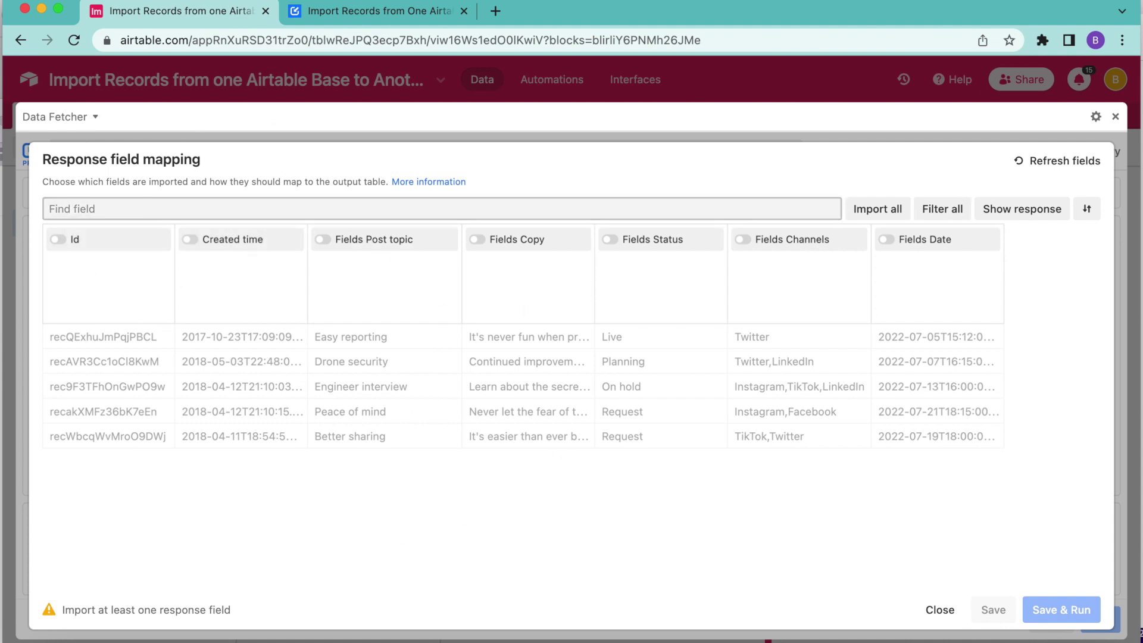
text(id)
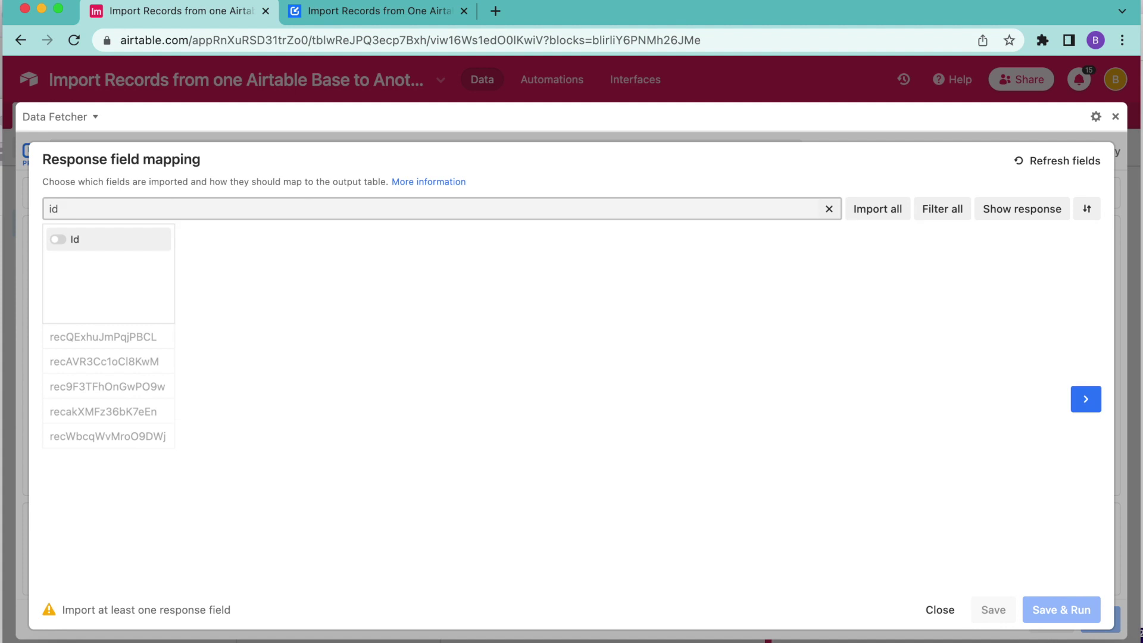
click(66, 241)
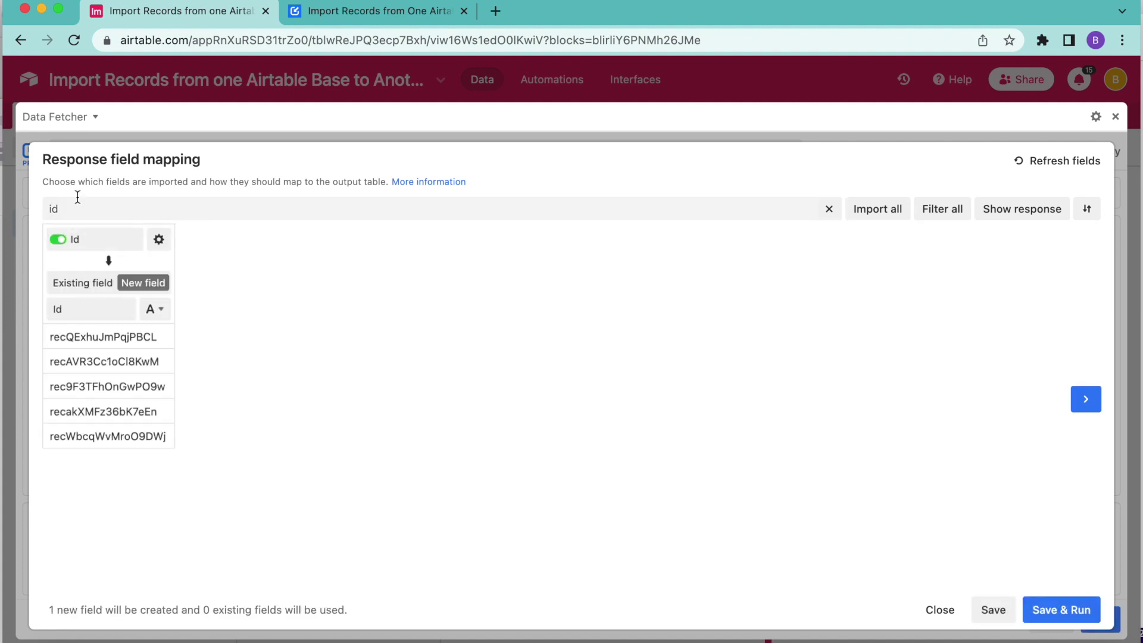
drag(66, 208, 28, 209)
key(BackSpace)
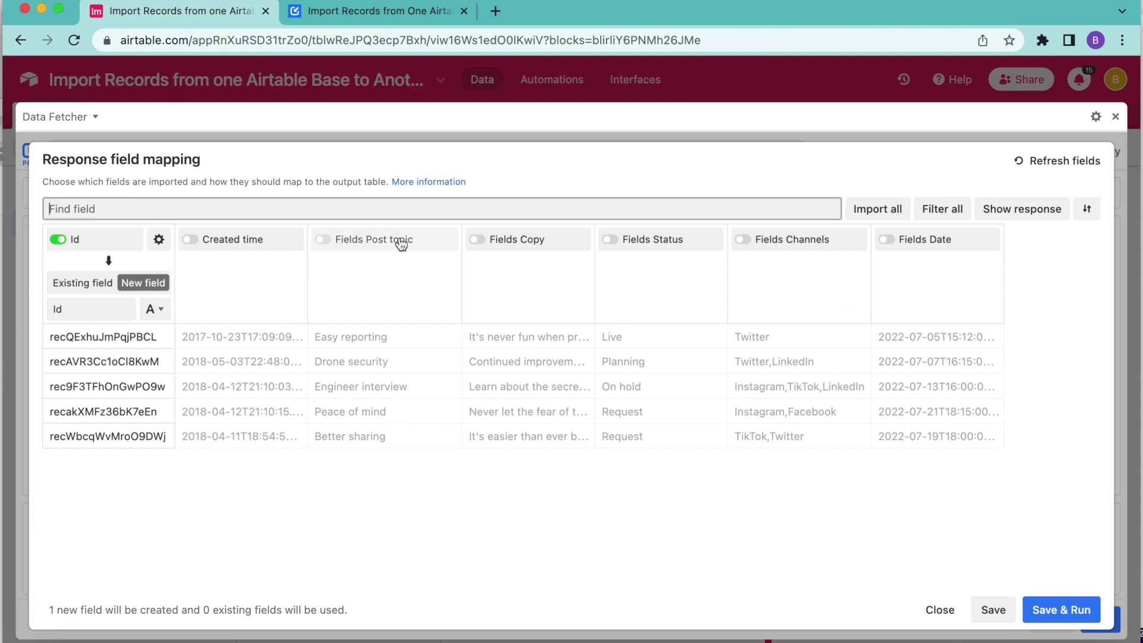
click(347, 245)
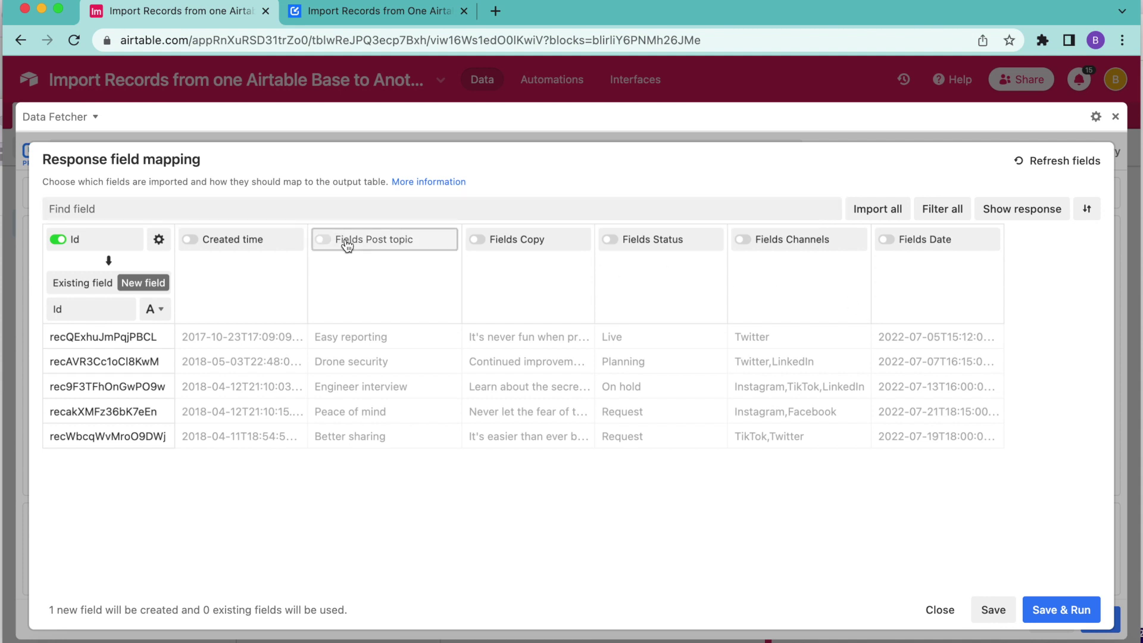
click(480, 248)
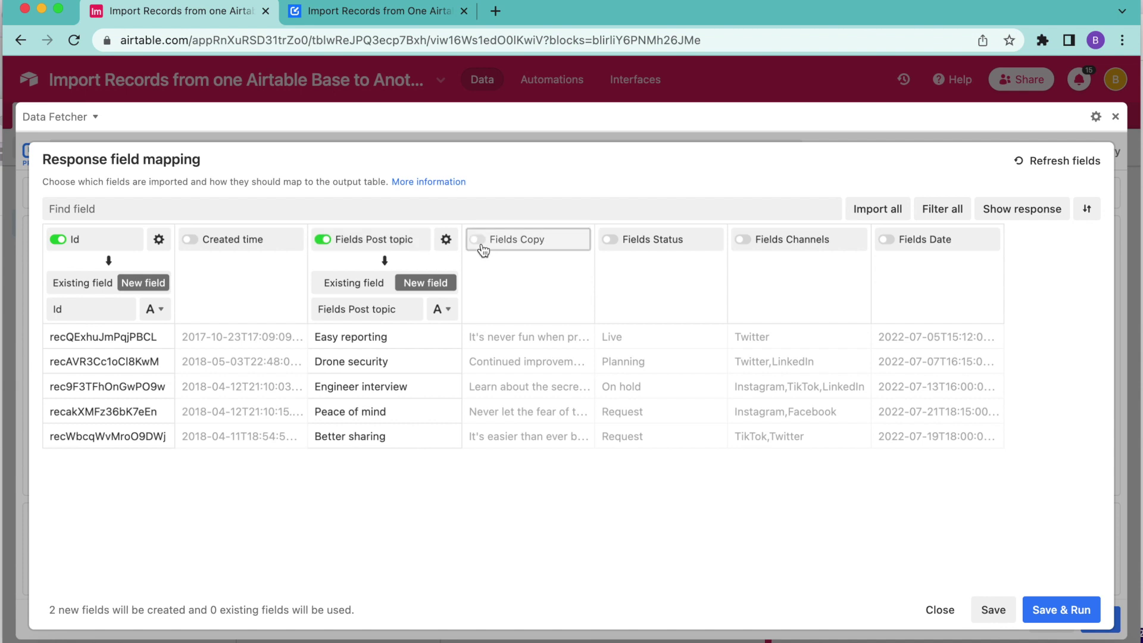
click(609, 247)
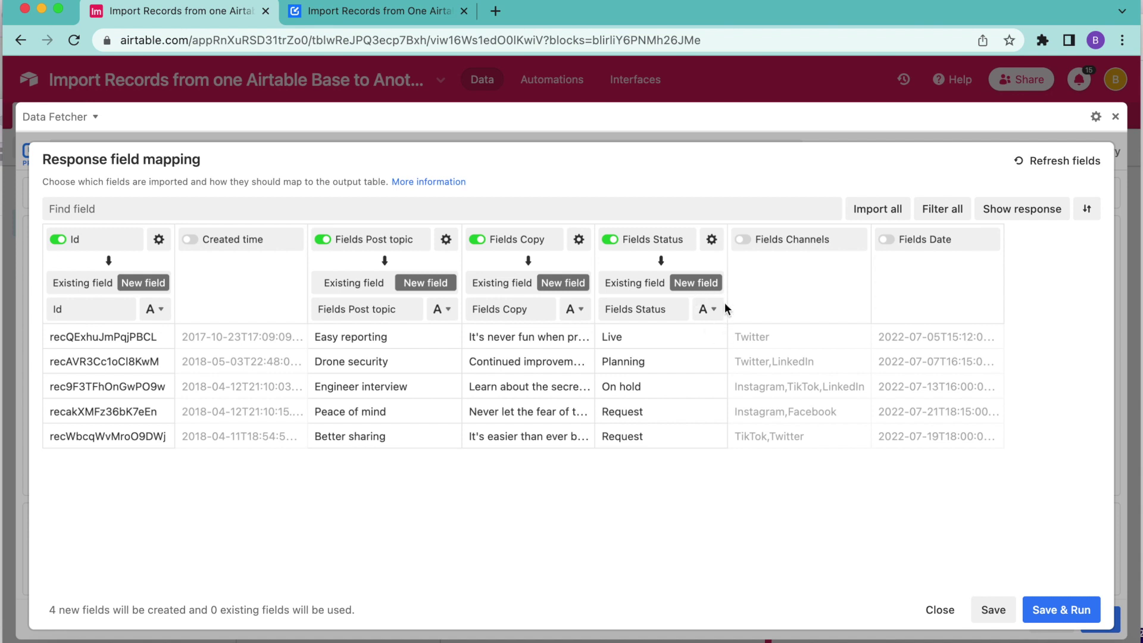
- Make Fields Status a Single Select and map Fields Channels to a new field
click(709, 309)
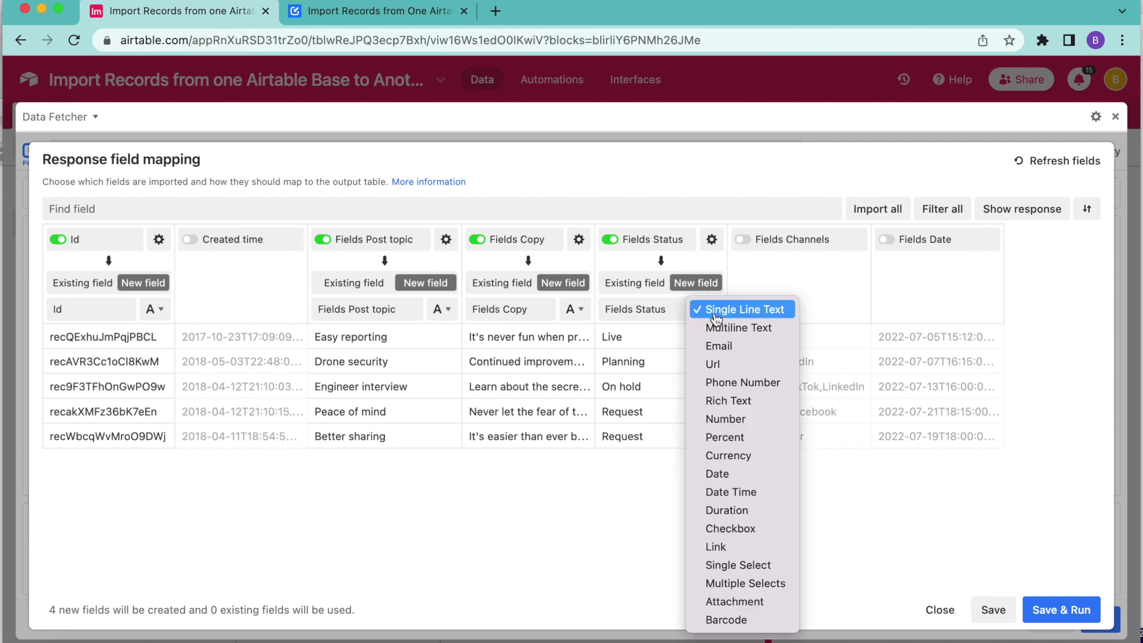
click(727, 579)
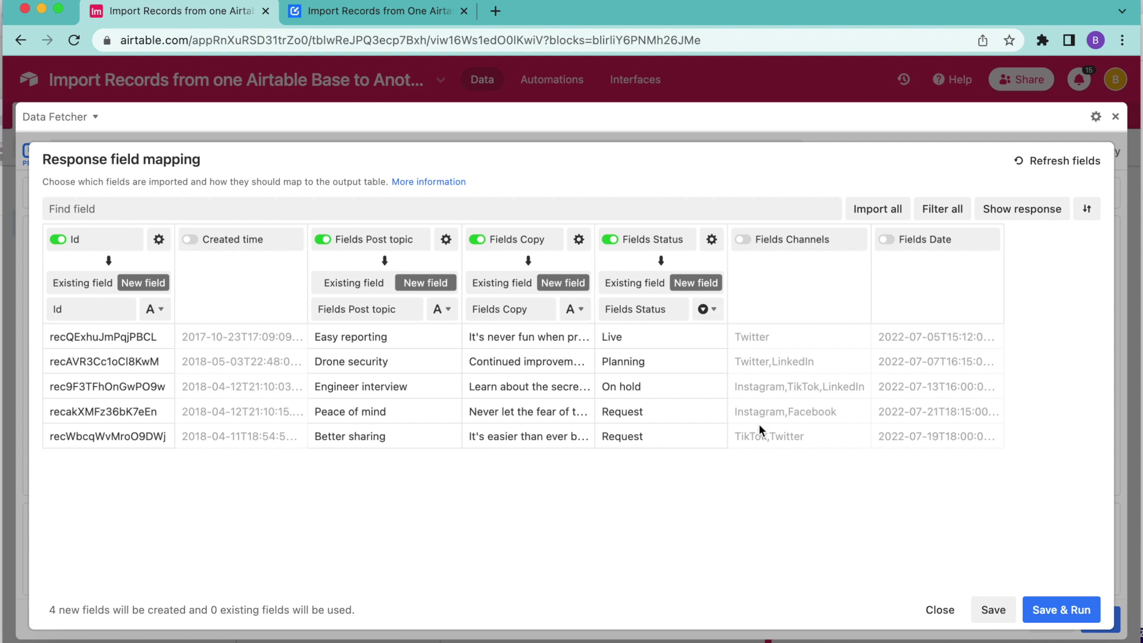
click(742, 240)
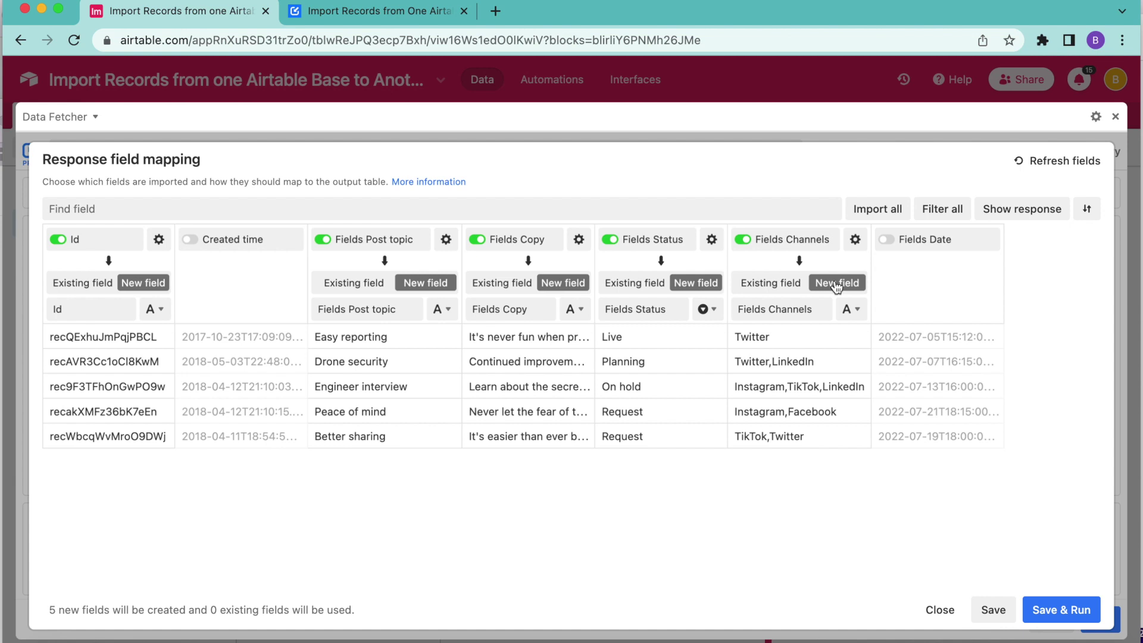
click(813, 310)
- Make Fields Channels a Multiple Select, include Fields Date, and save and run to create fields
click(851, 309)
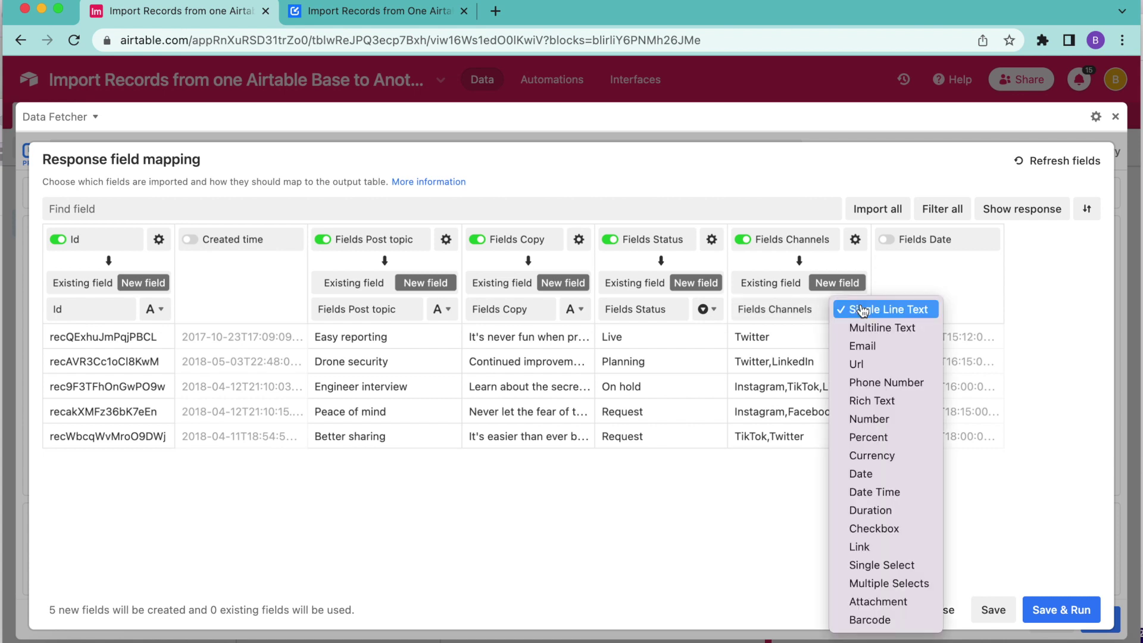
click(882, 587)
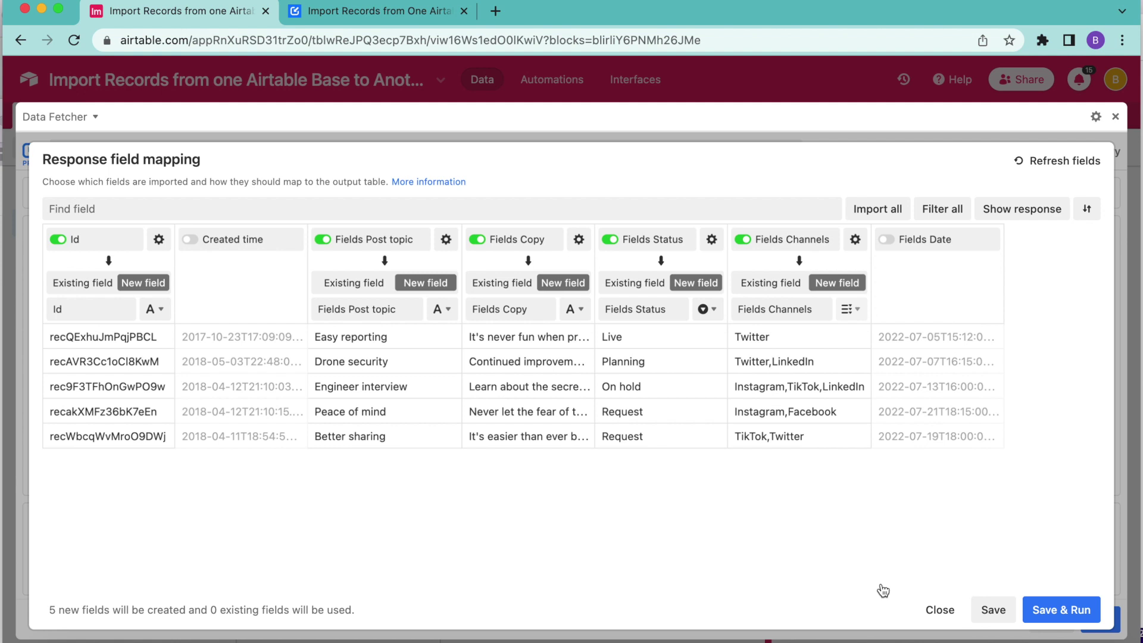
click(888, 241)
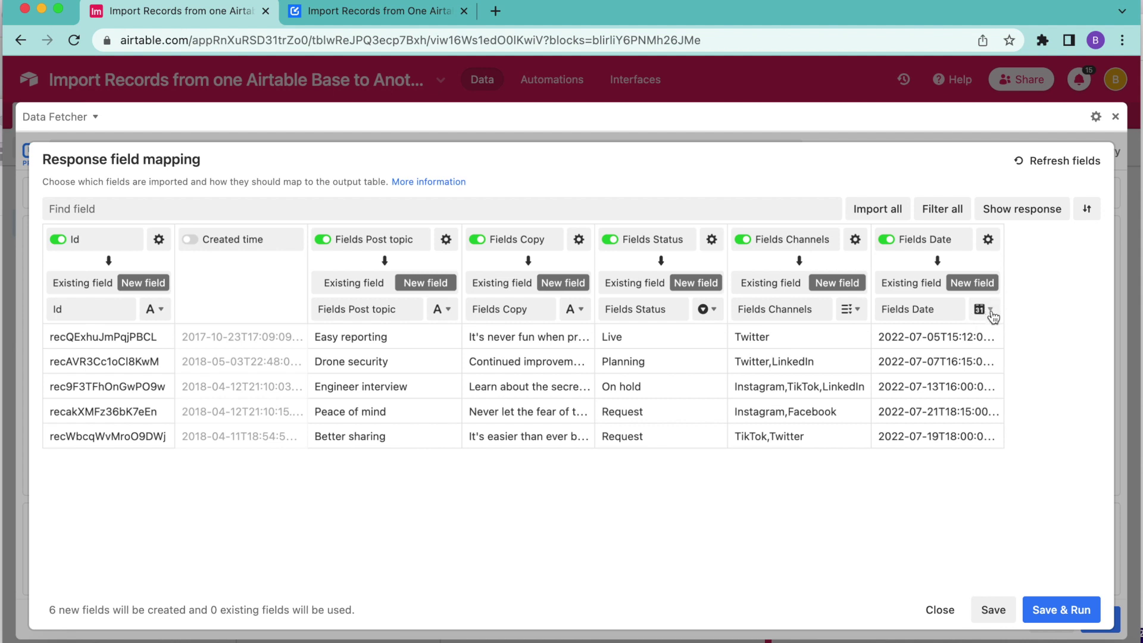
click(1062, 610)
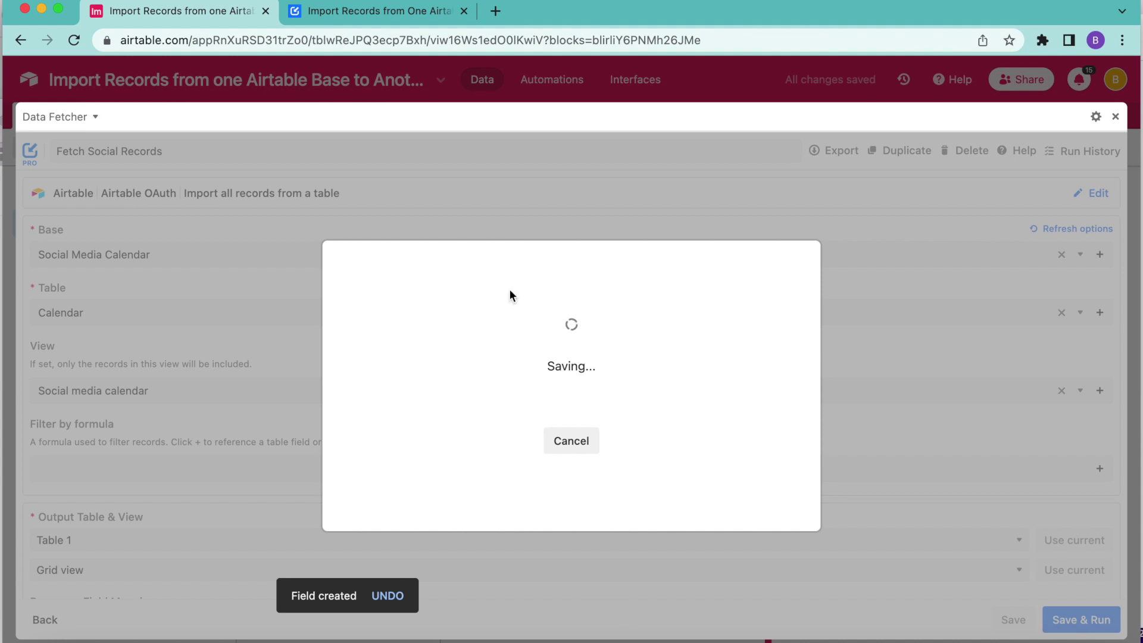
click(503, 431)
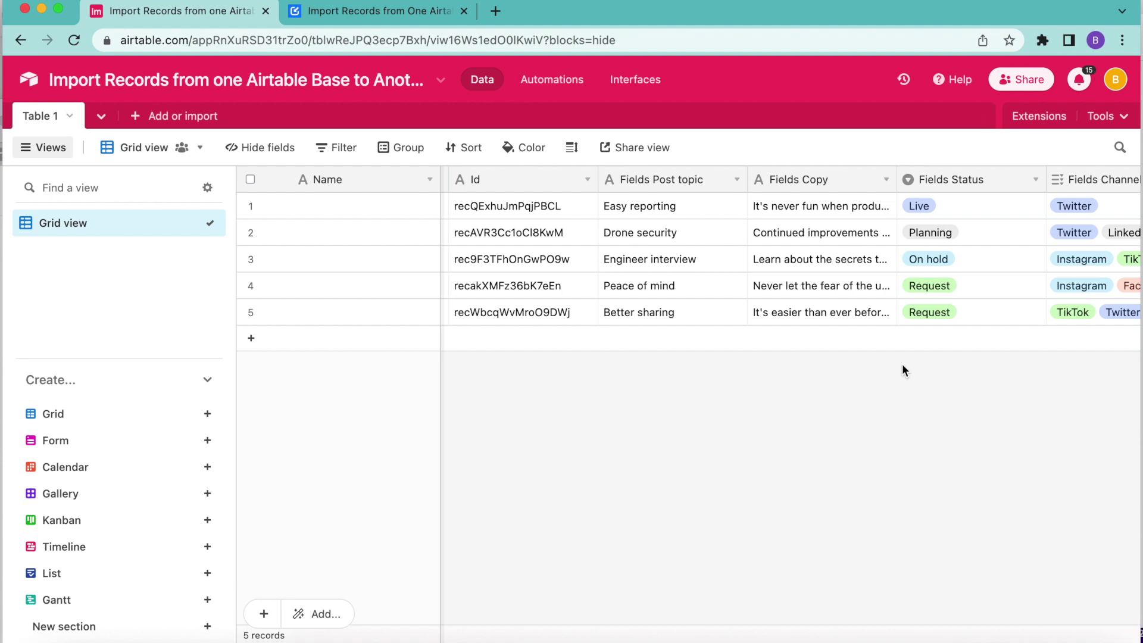
scroll(902, 363, right, 5)
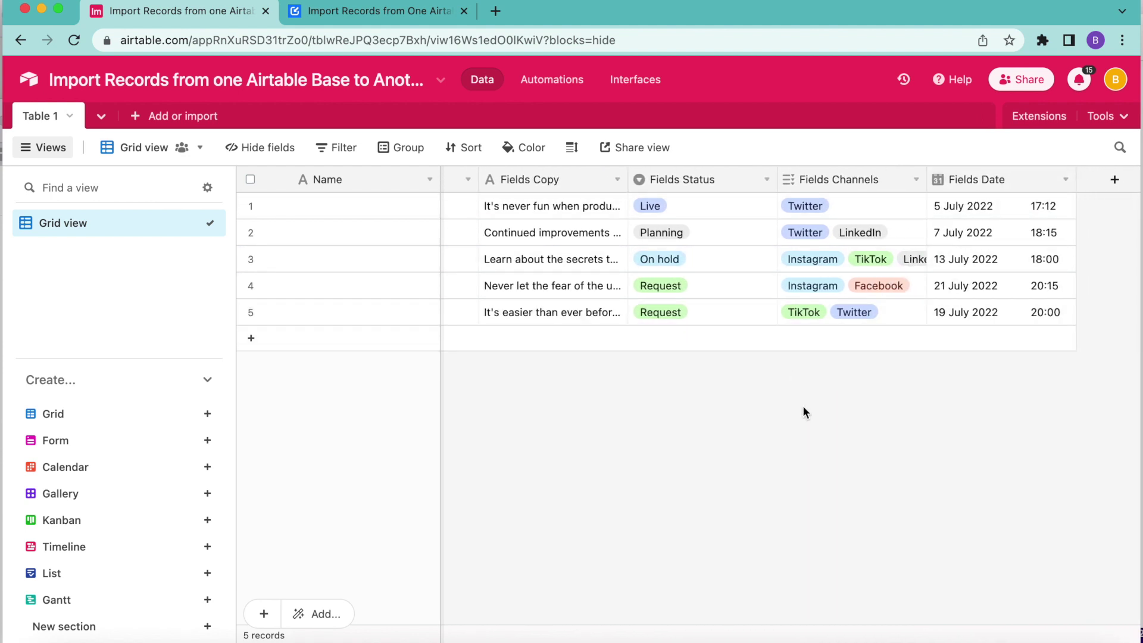
scroll(802, 406, left, 5)
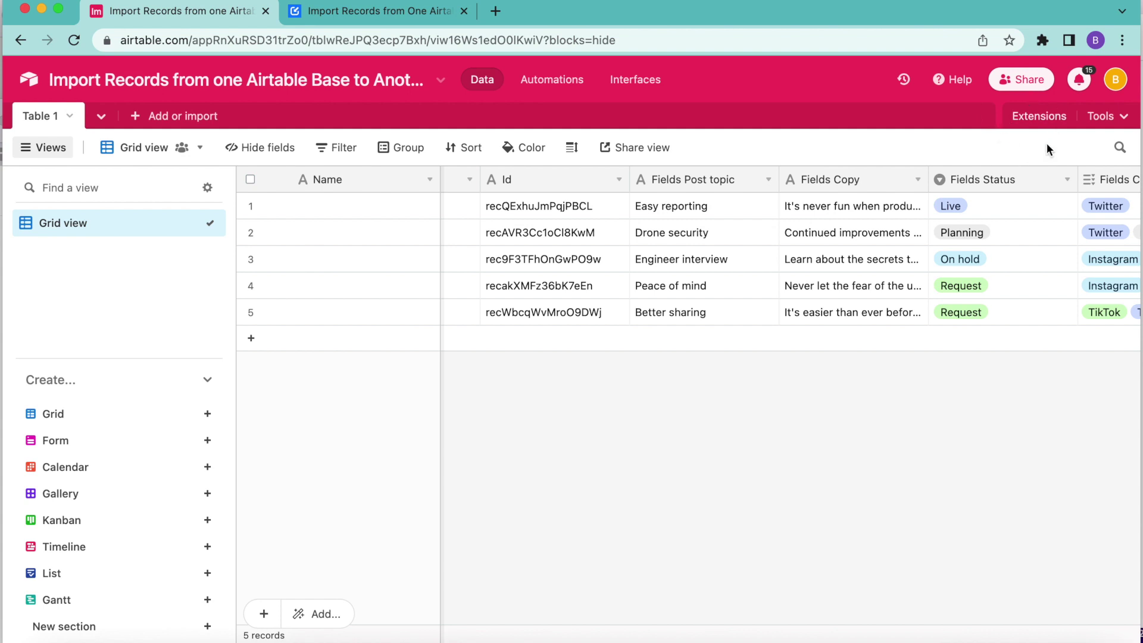
- Reopen Data Fetcher from Extensions and select the Fetch Social Records request
click(1035, 116)
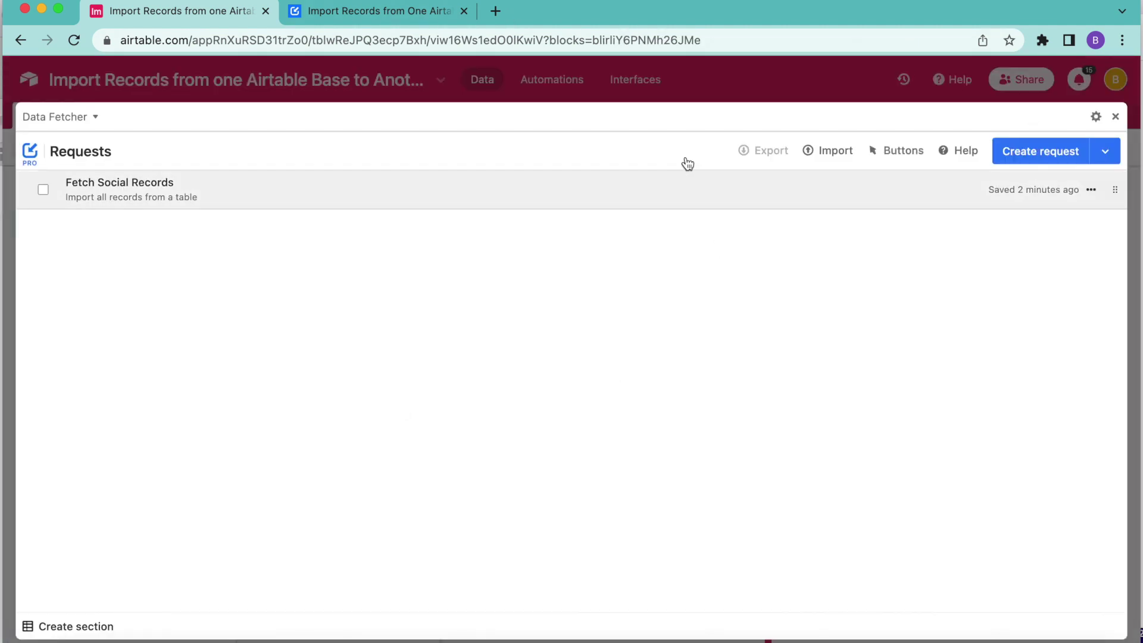
click(132, 203)
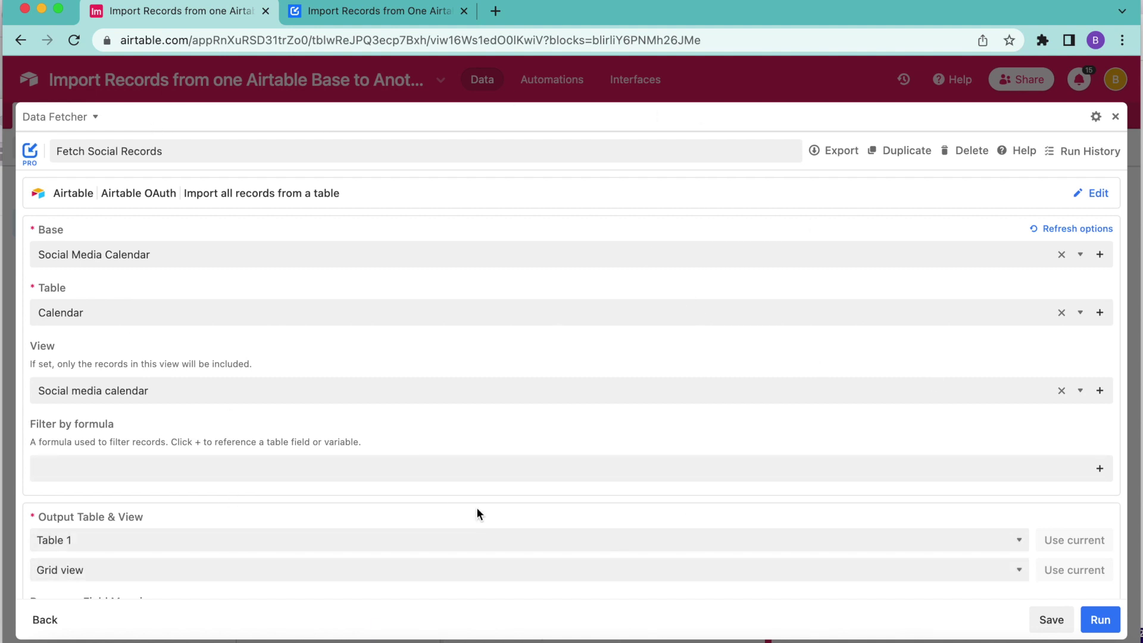
- In Advanced settings, keep Update write mode, match records on the Id field, and save
scroll(477, 509, down, 5)
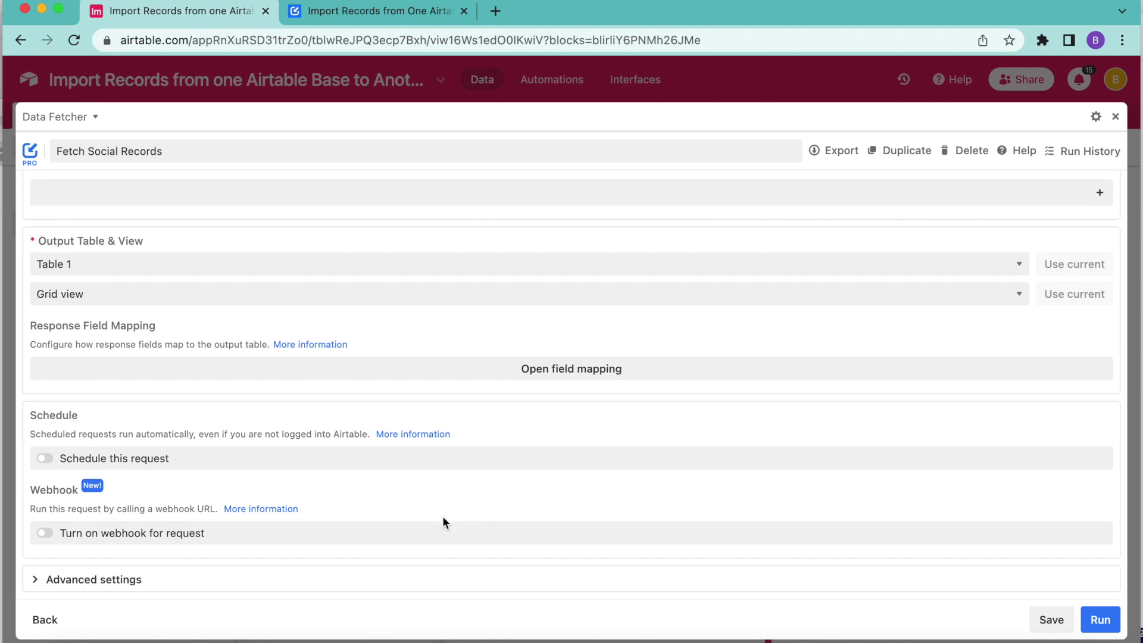
click(105, 586)
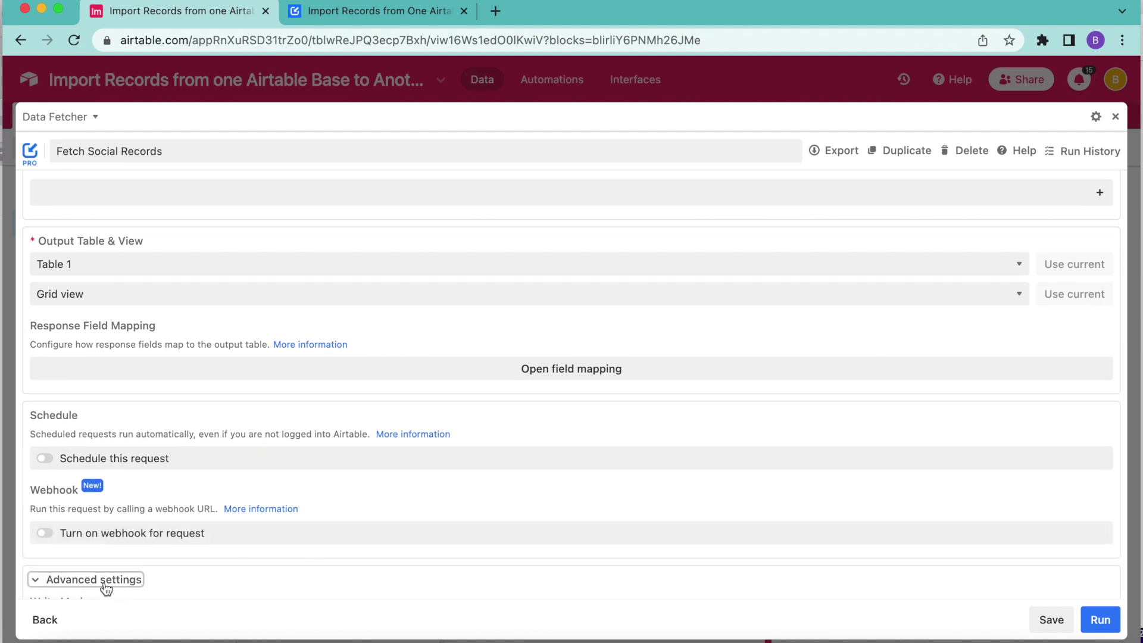
scroll(145, 576, down, 5)
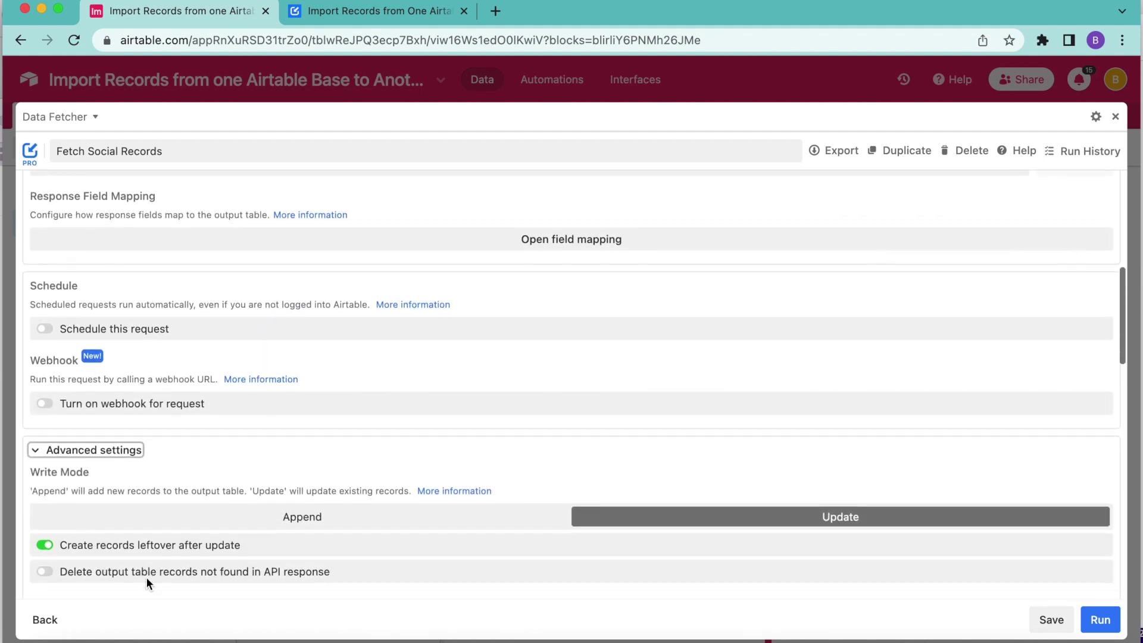
scroll(145, 576, down, 3)
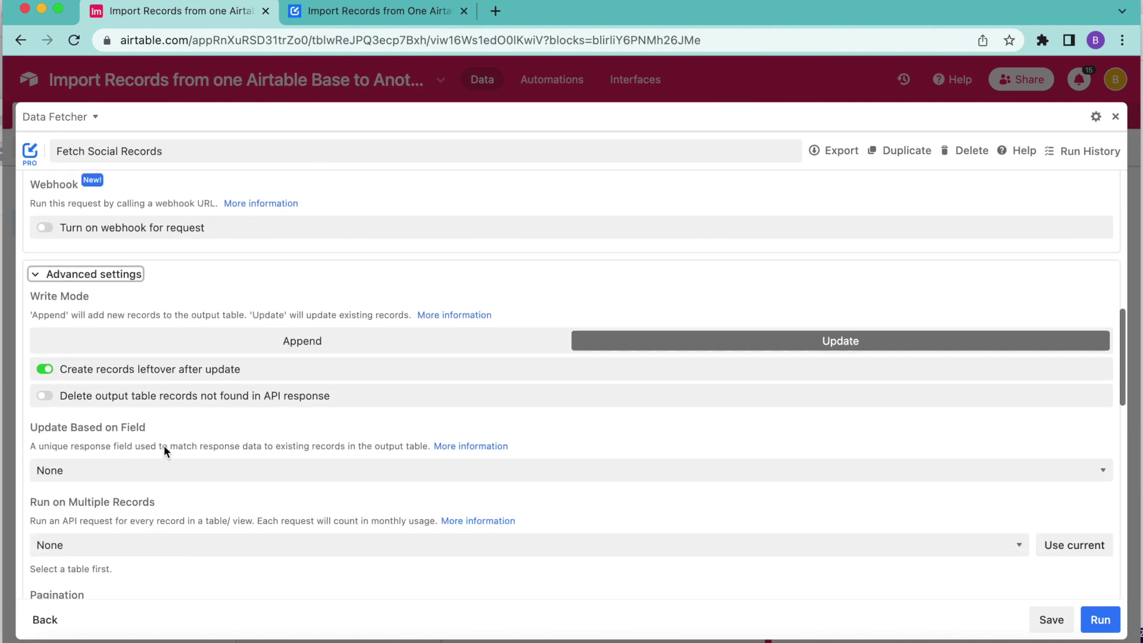
click(126, 478)
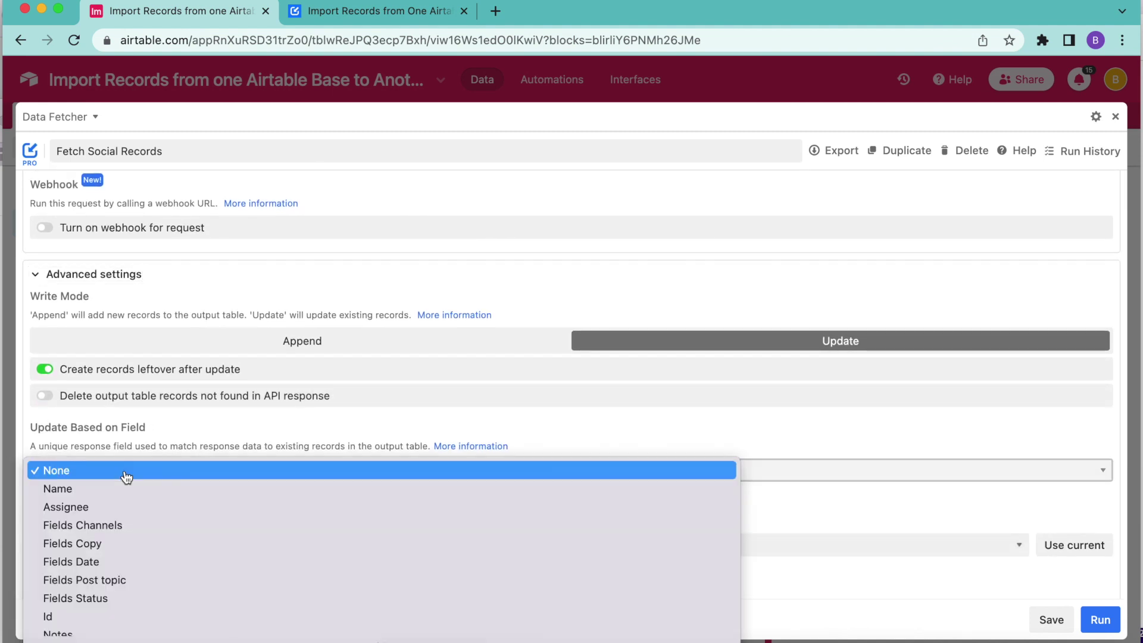
click(120, 617)
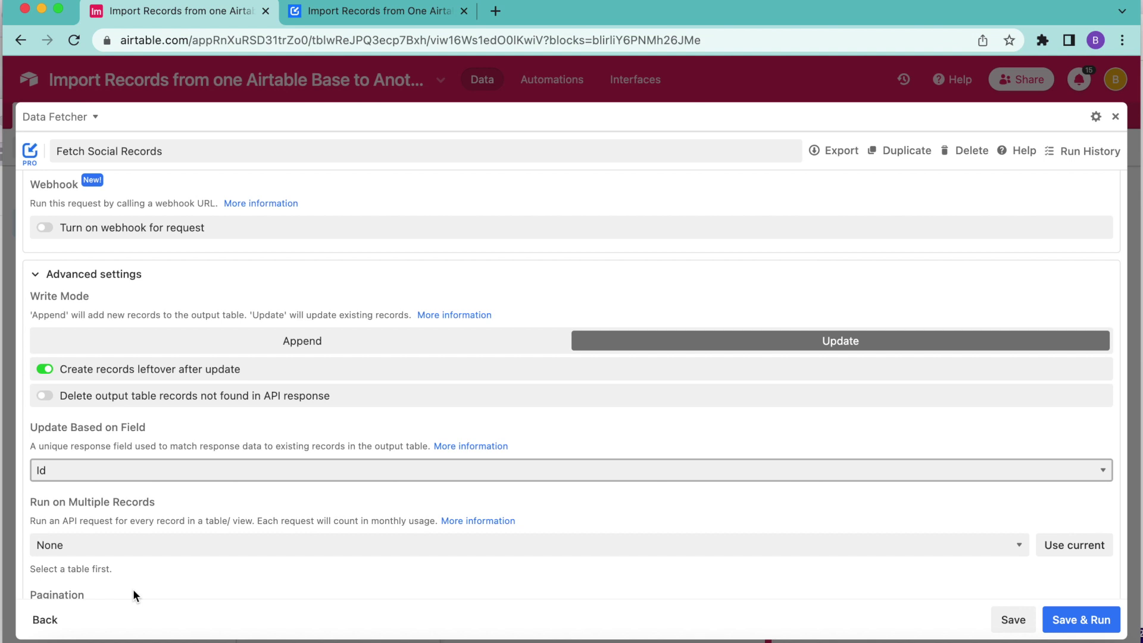
scroll(591, 567, down, 1)
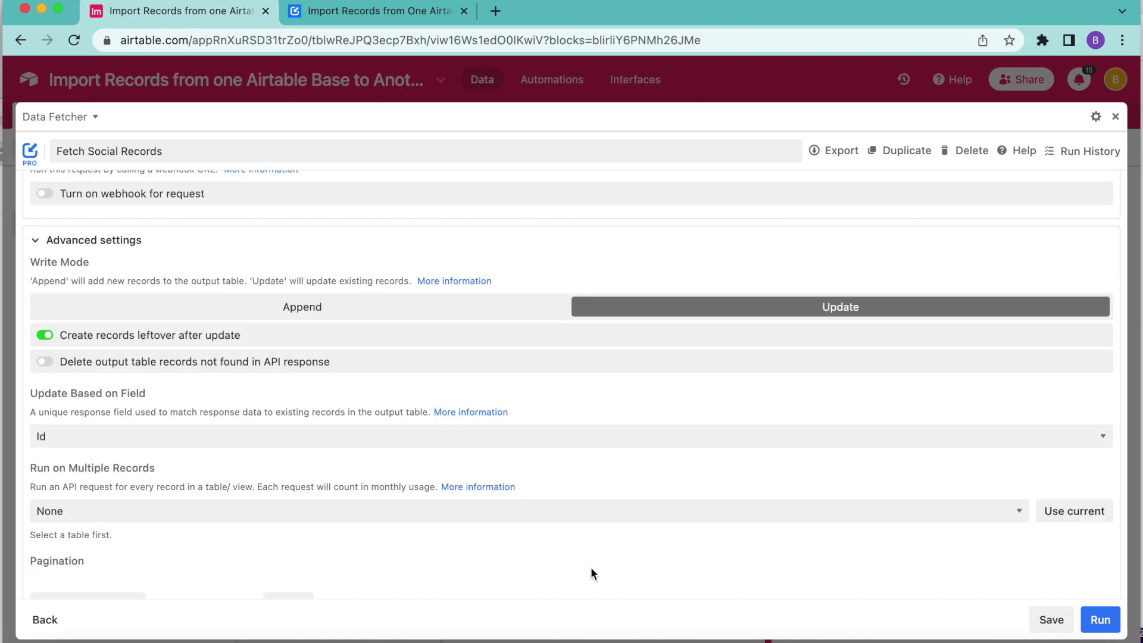
click(1051, 620)
scroll(596, 382, up, 3)
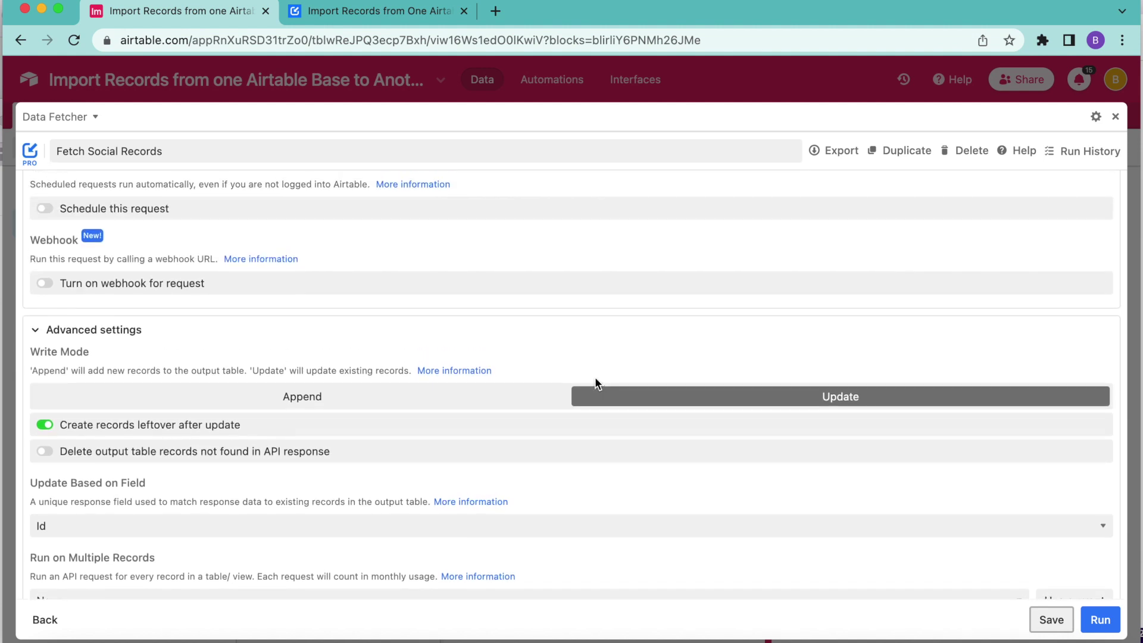
- Collapse the Fetch Social Records request's Advanced settings section
scroll(596, 382, up, 5)
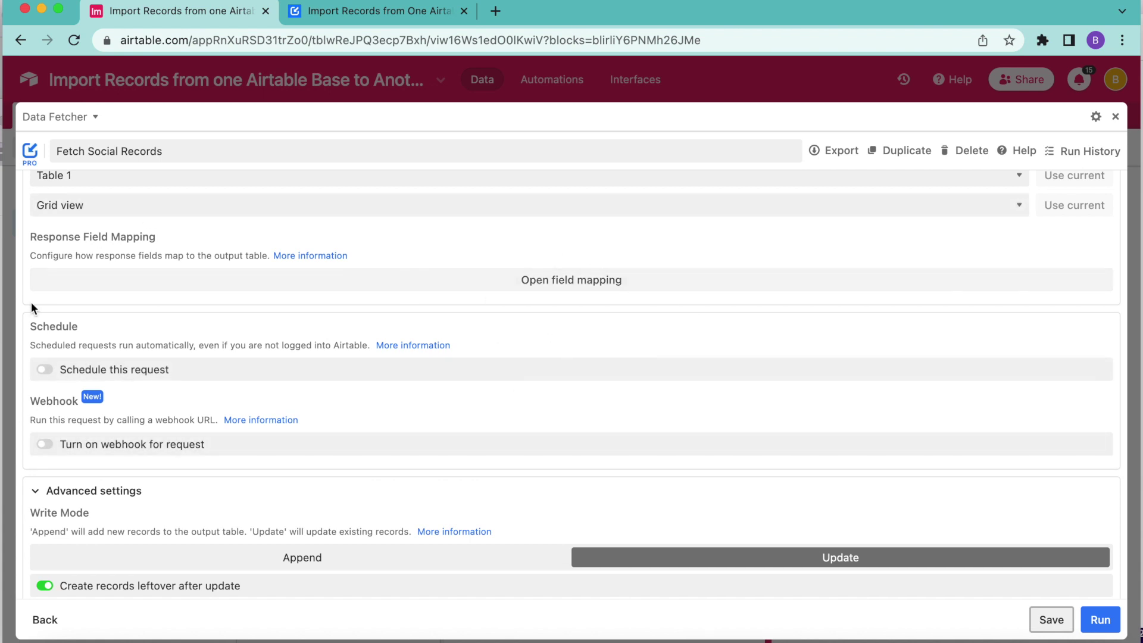
click(94, 490)
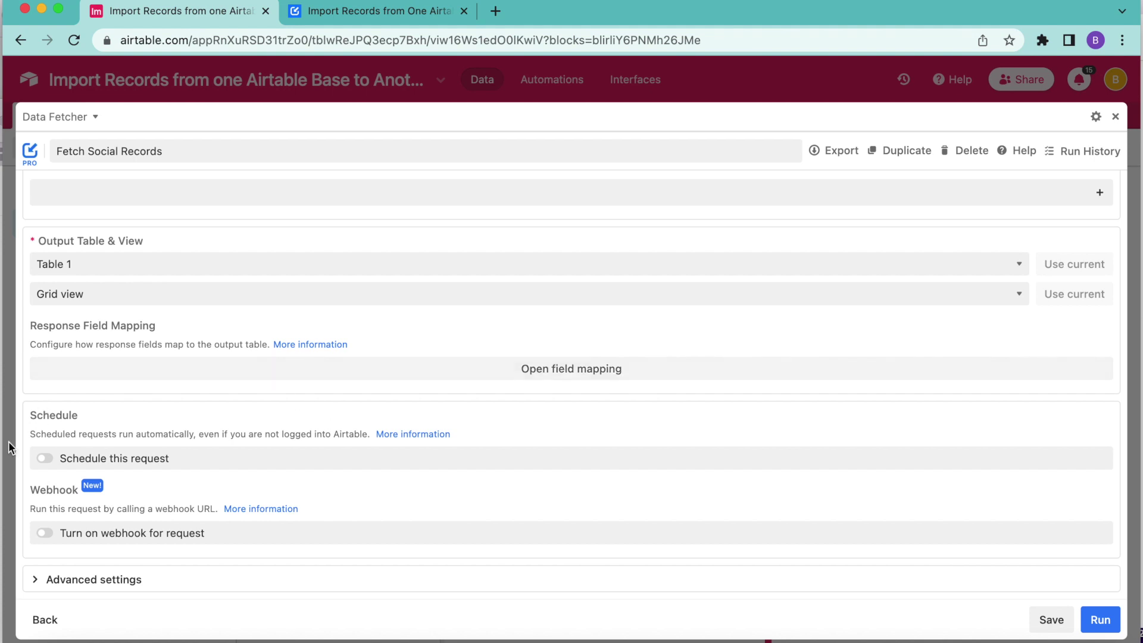
- Schedule the request to run every 1 hour on all days and save it
click(47, 460)
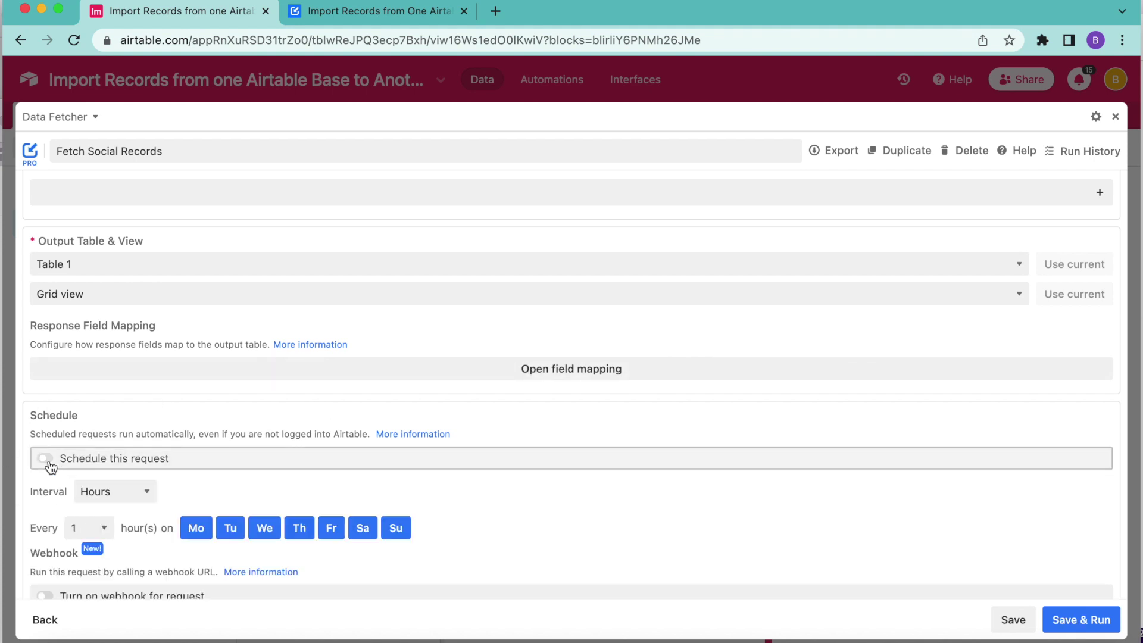
scroll(58, 452, down, 1)
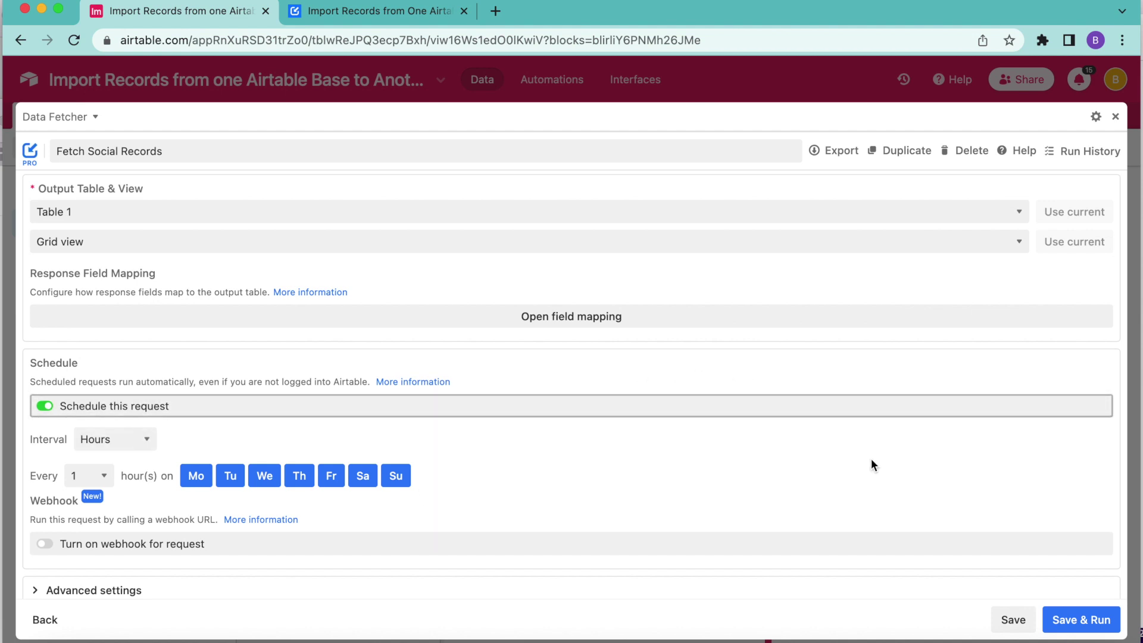
click(1009, 619)
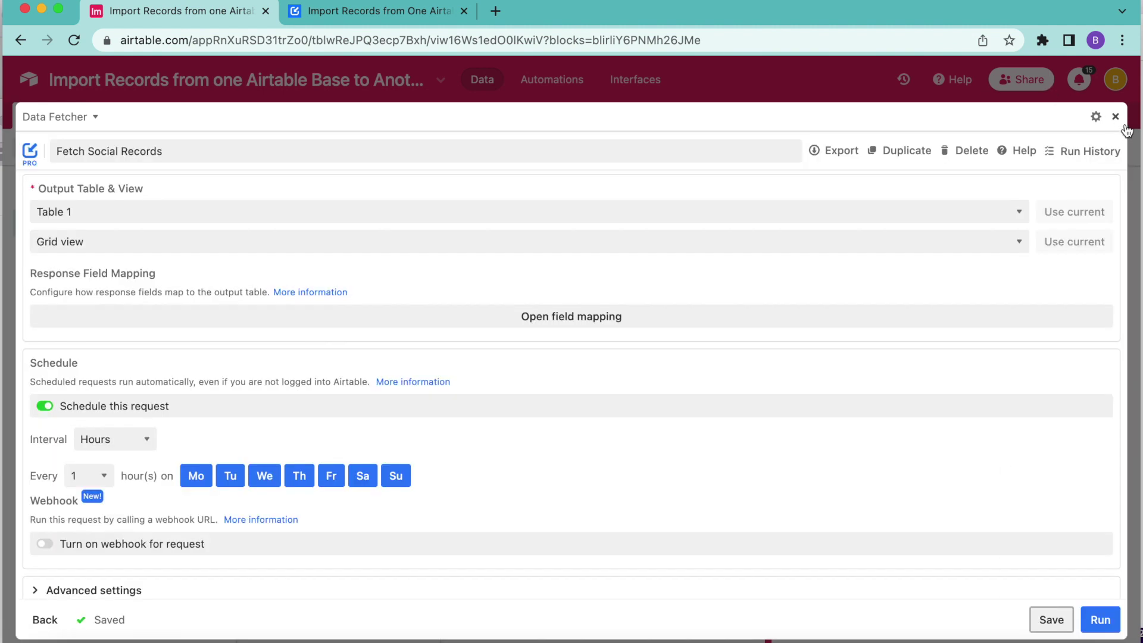
- Close Data Fetcher and switch to the Data Fetcher tutorial browser tab
click(1116, 117)
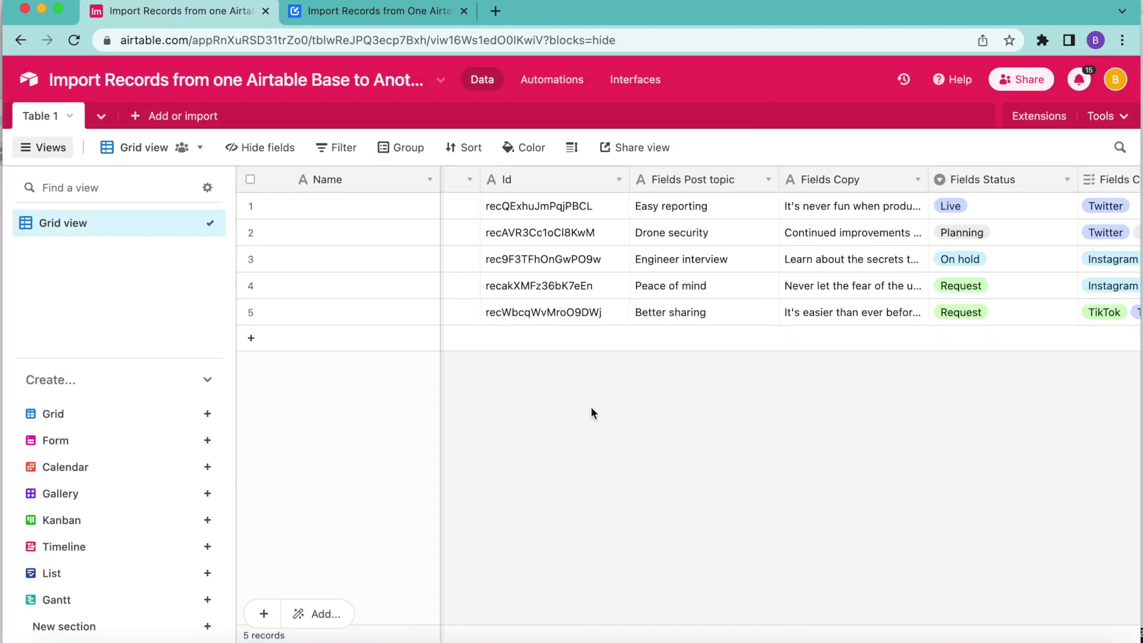
scroll(592, 410, right, 2)
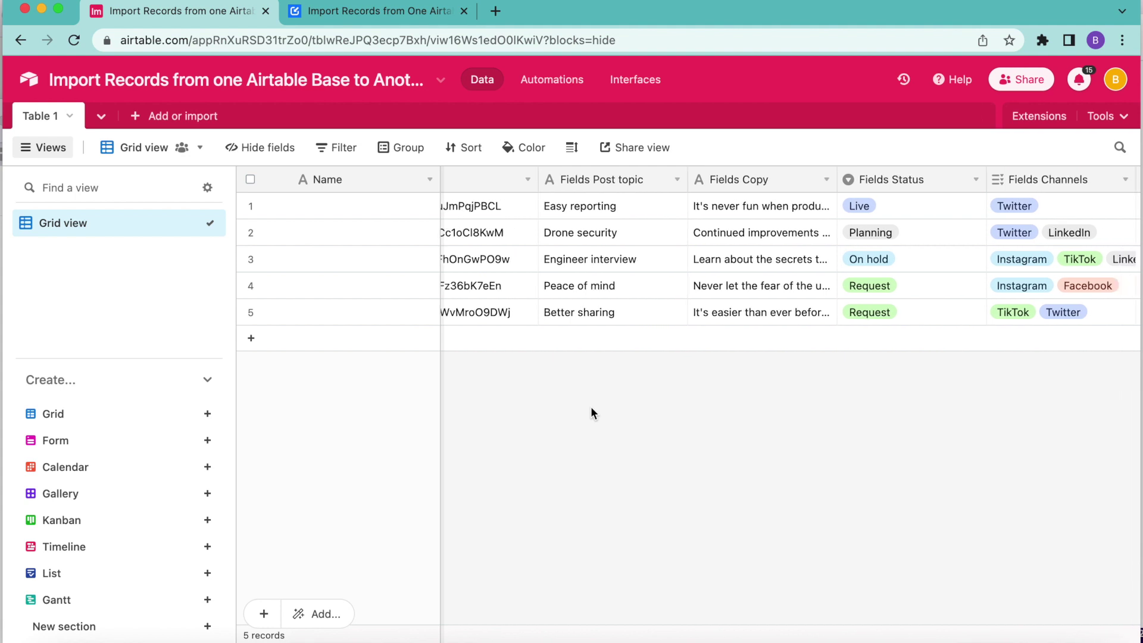
scroll(590, 406, right, 5)
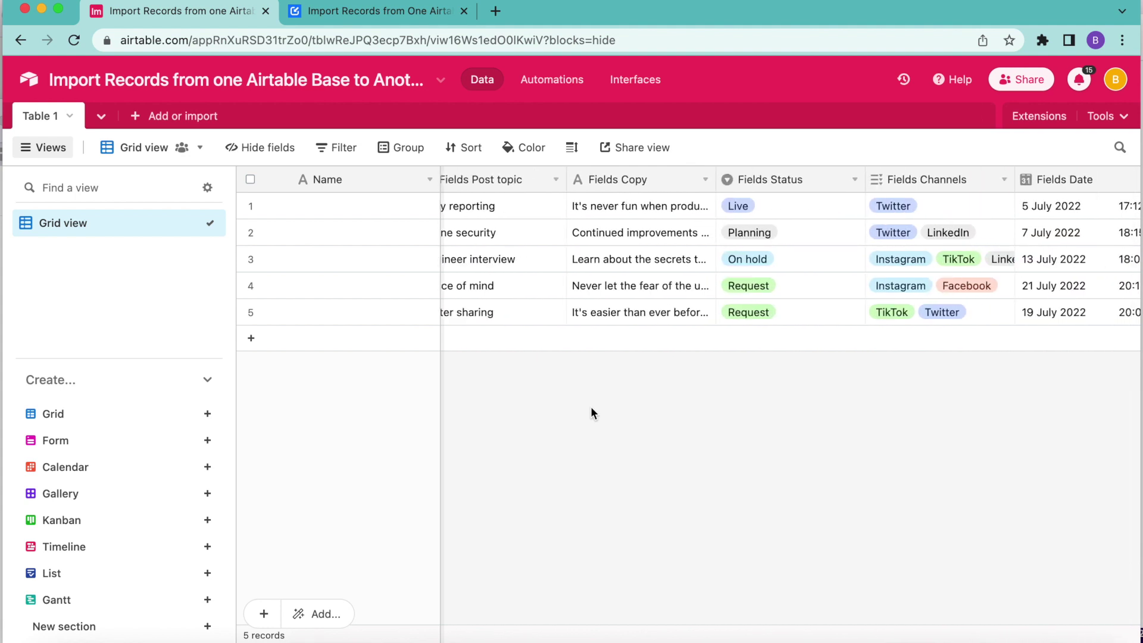
click(413, 13)
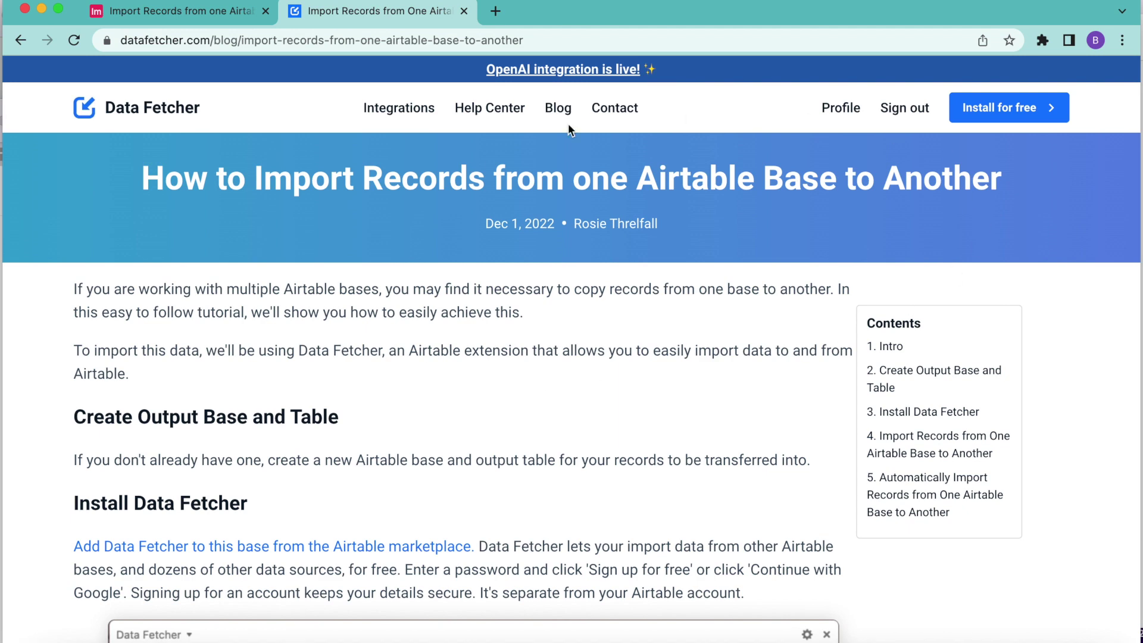
- Scroll through the 'How to Import Records from one Airtable Base to Another' article and back up
scroll(510, 380, down, 10)
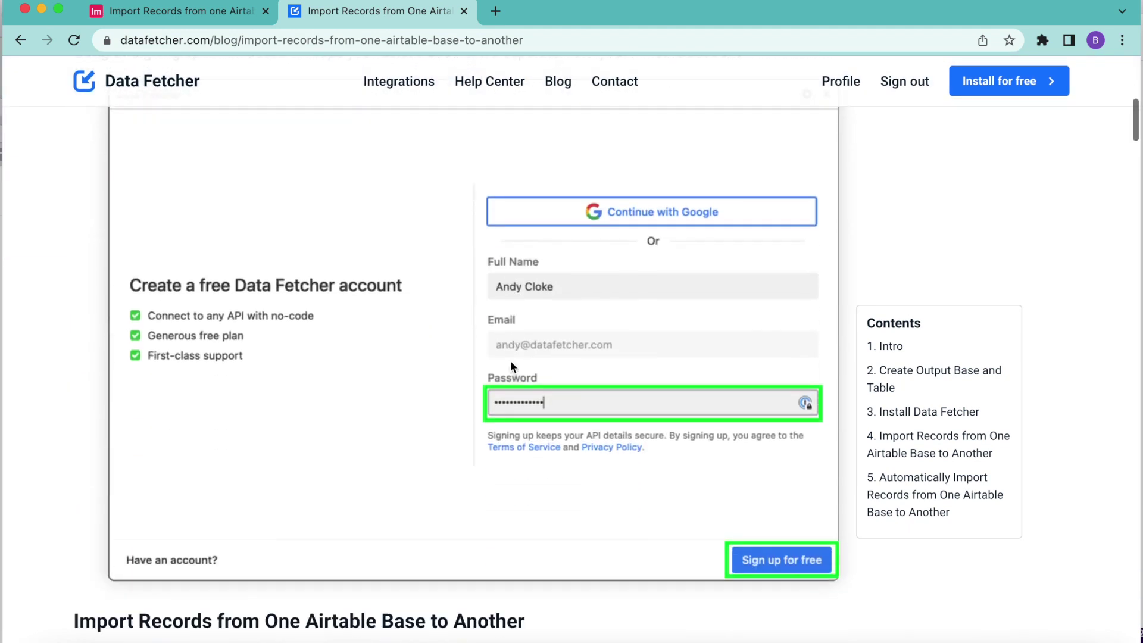
scroll(510, 365, down, 20)
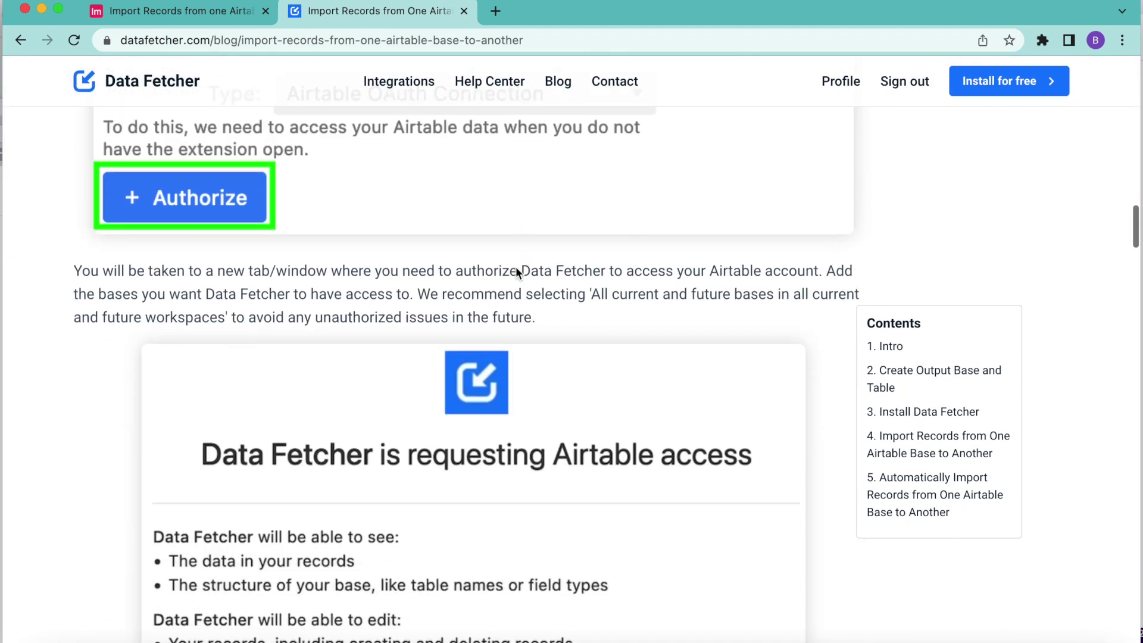
scroll(515, 267, up, 20)
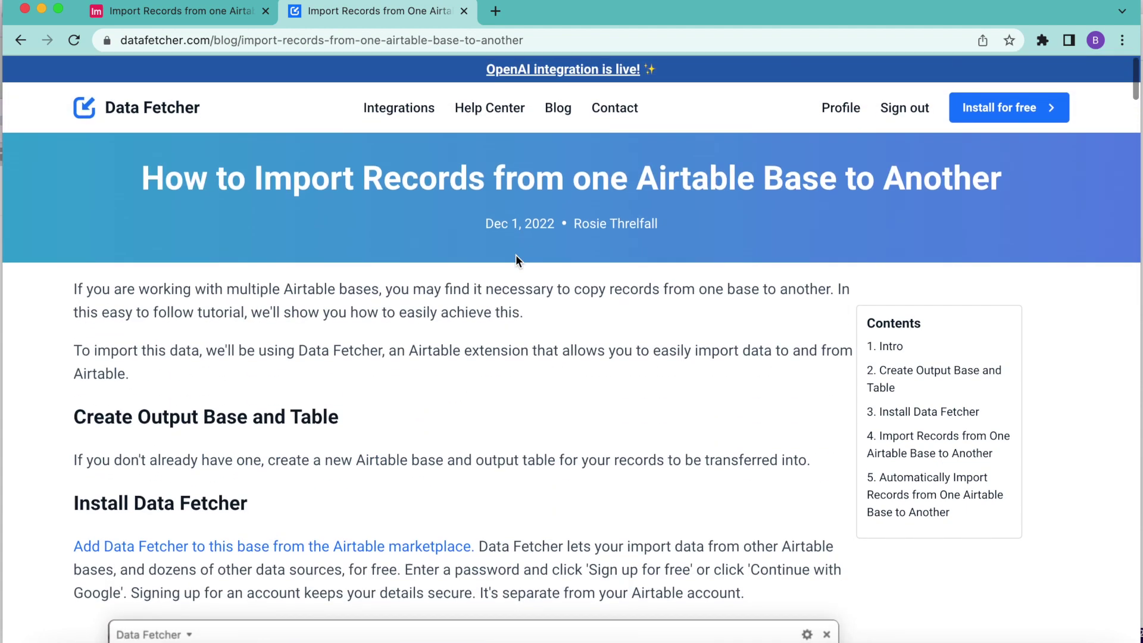